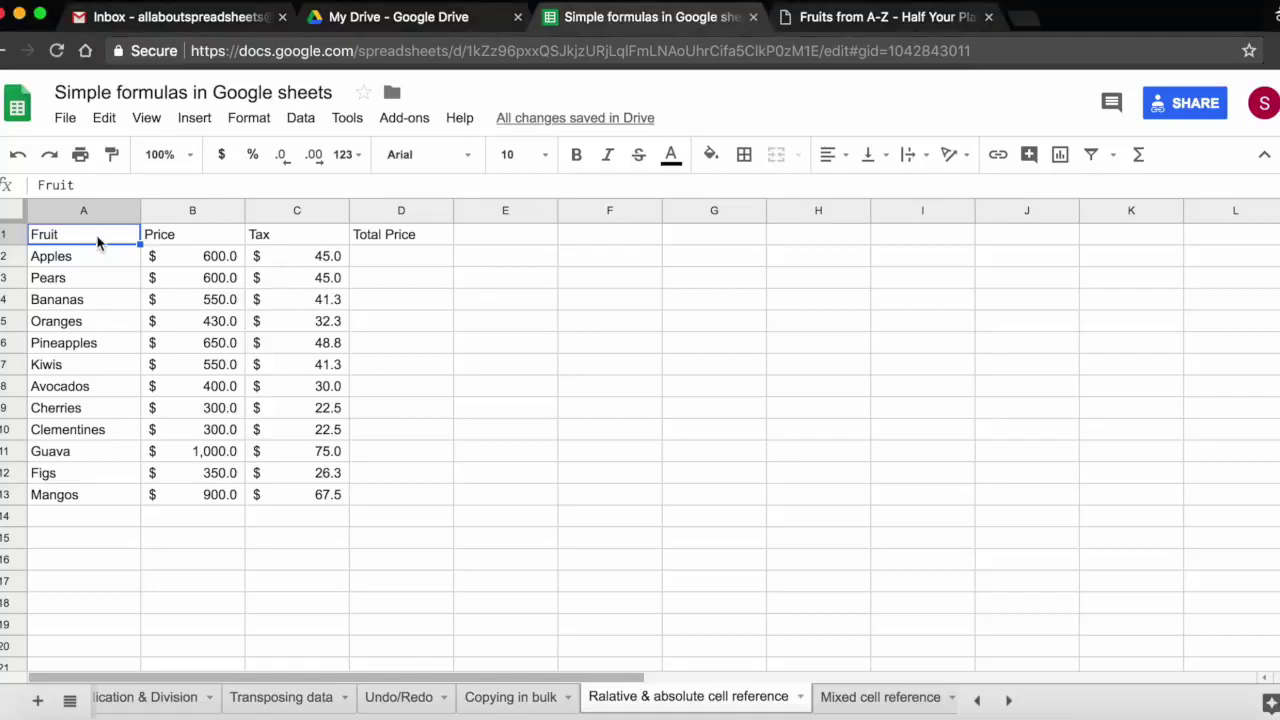
# Review the Price, Tax and Total Price headers and the first price value.
pyautogui.press('Right')
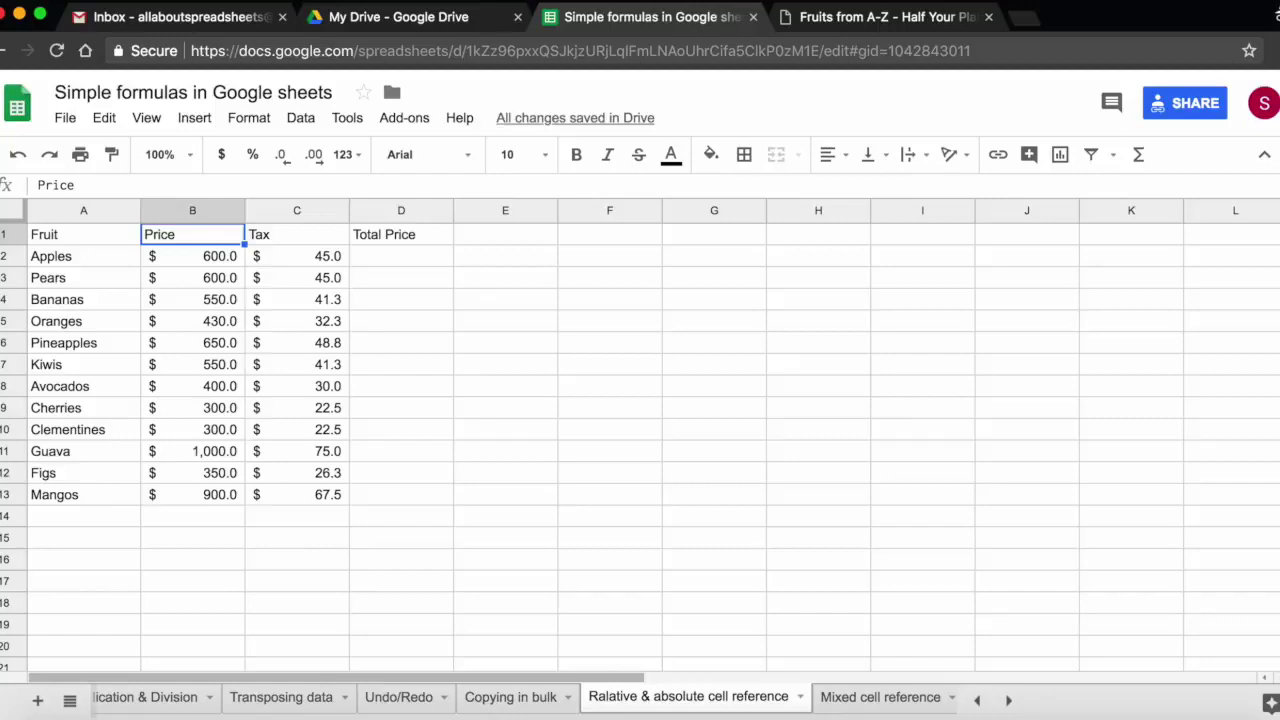
pyautogui.press('Down')
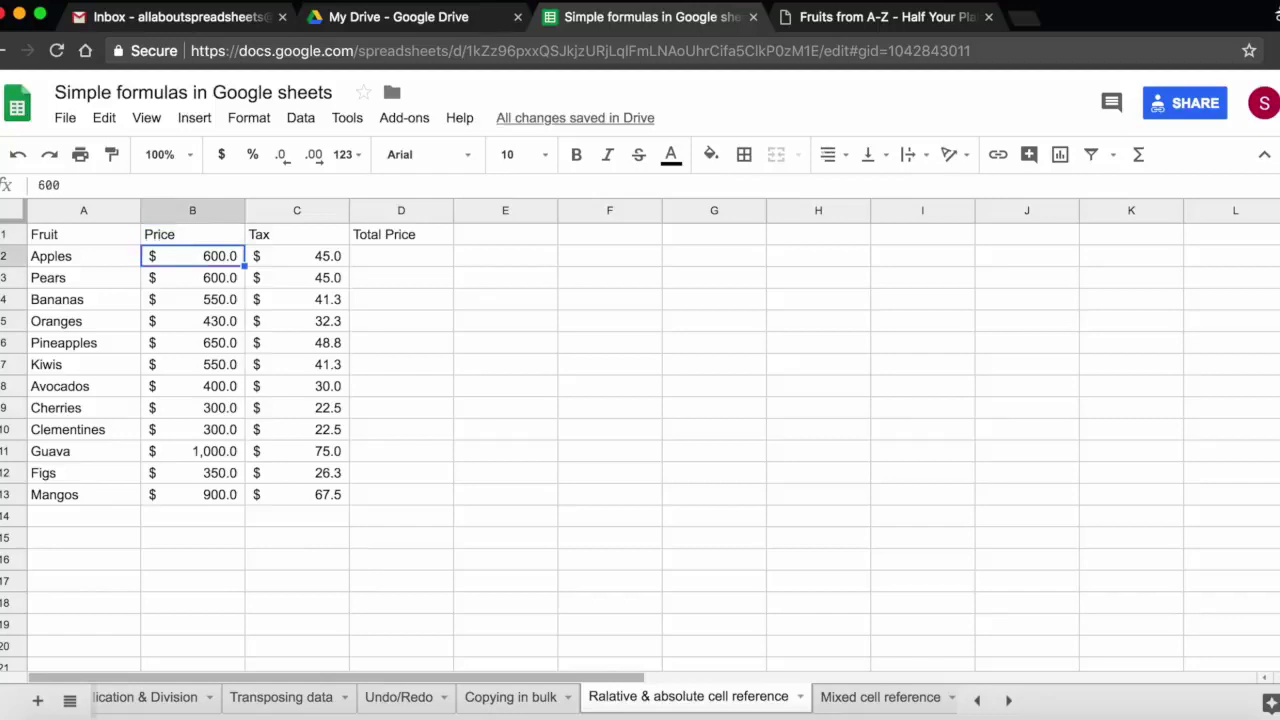
pyautogui.press('Up')
pyautogui.press('Right')
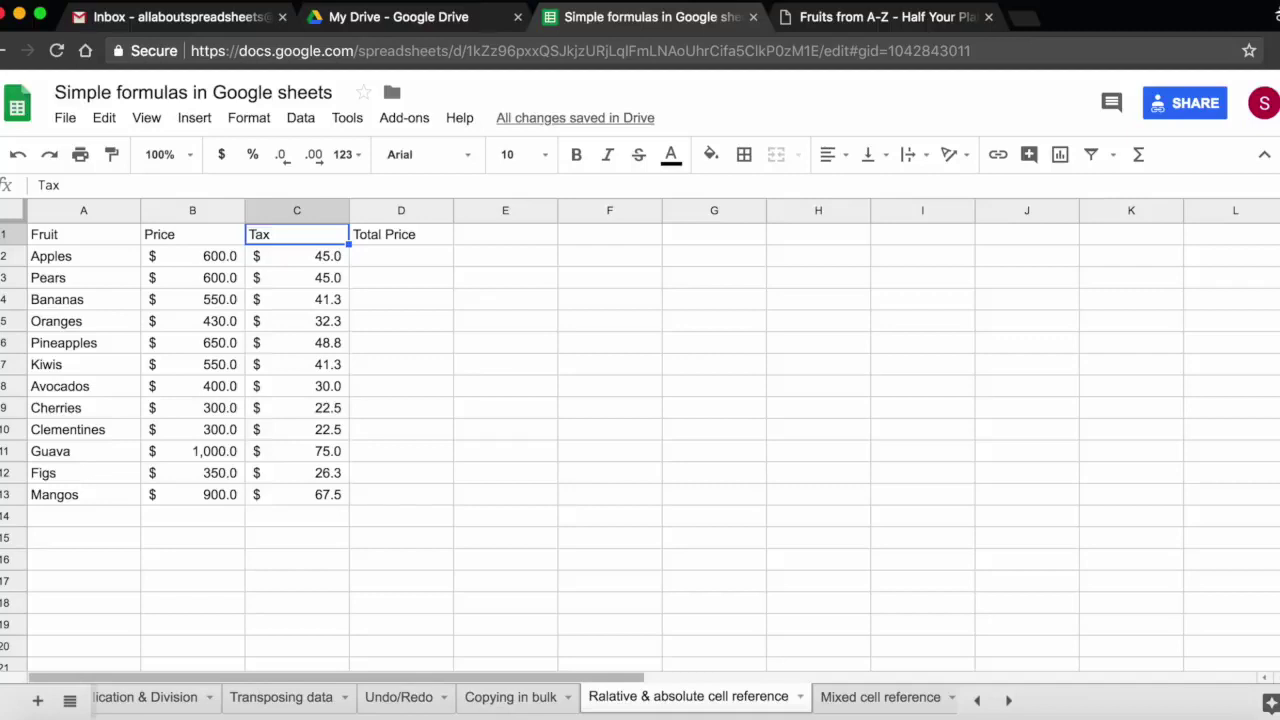
pyautogui.press('Right')
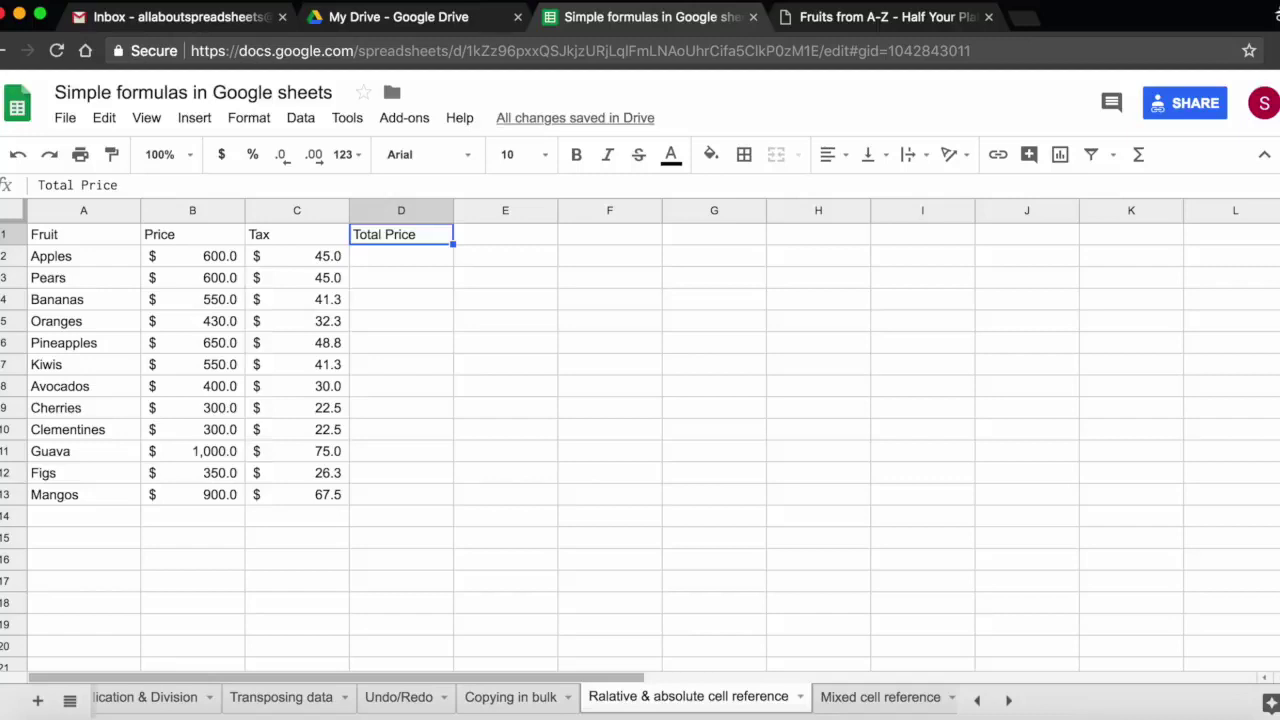
# Enter =B2+C2 in D2 so Apples' Total Price shows $645.0.
pyautogui.click(401, 256)
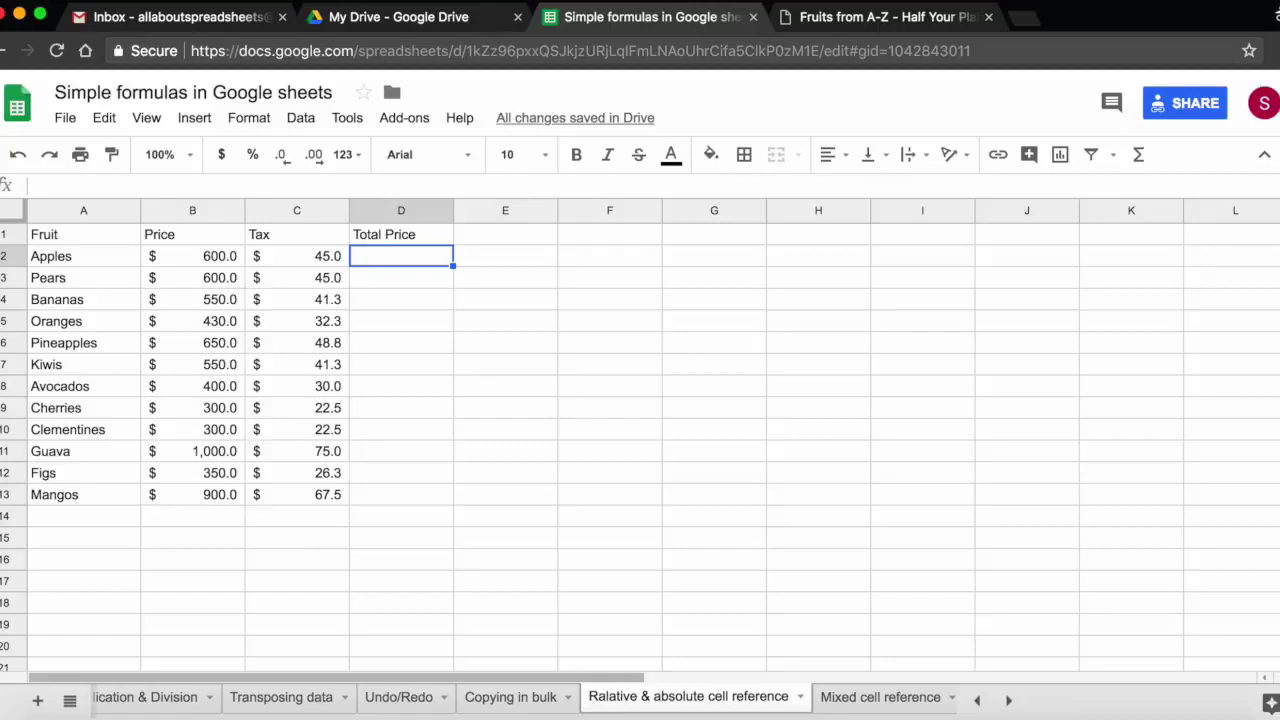
pyautogui.write('=')
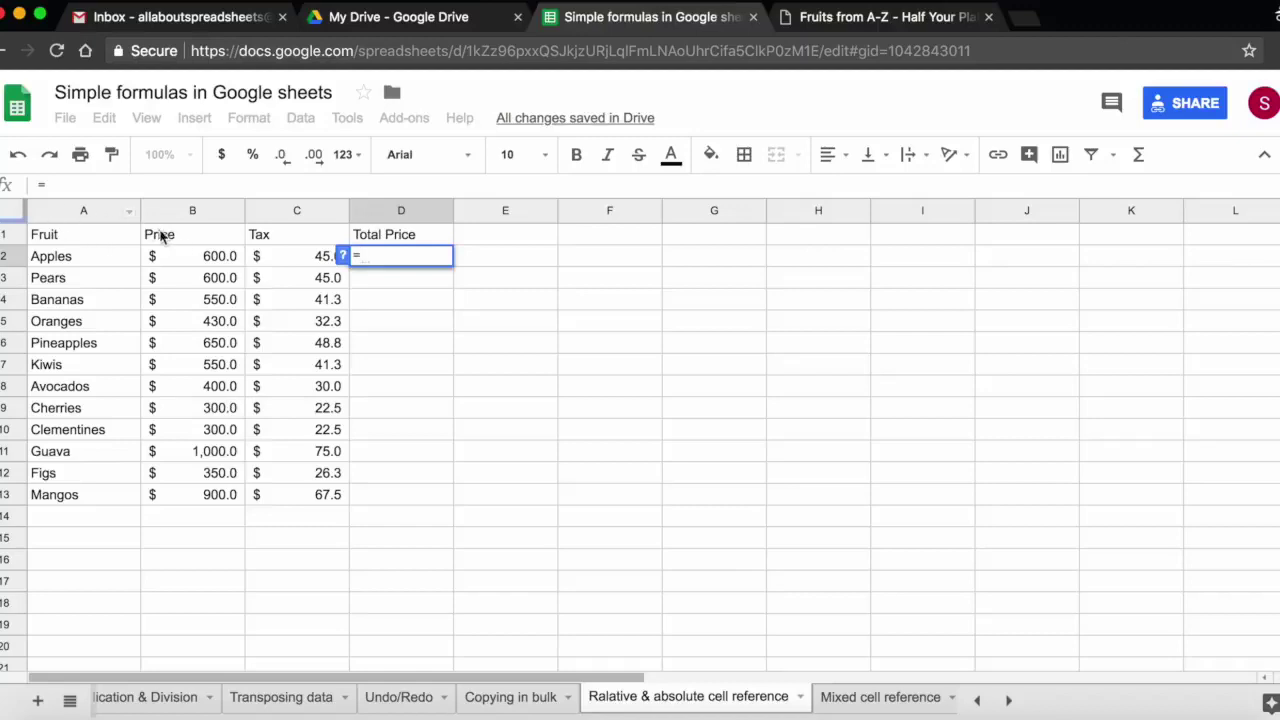
pyautogui.click(214, 260)
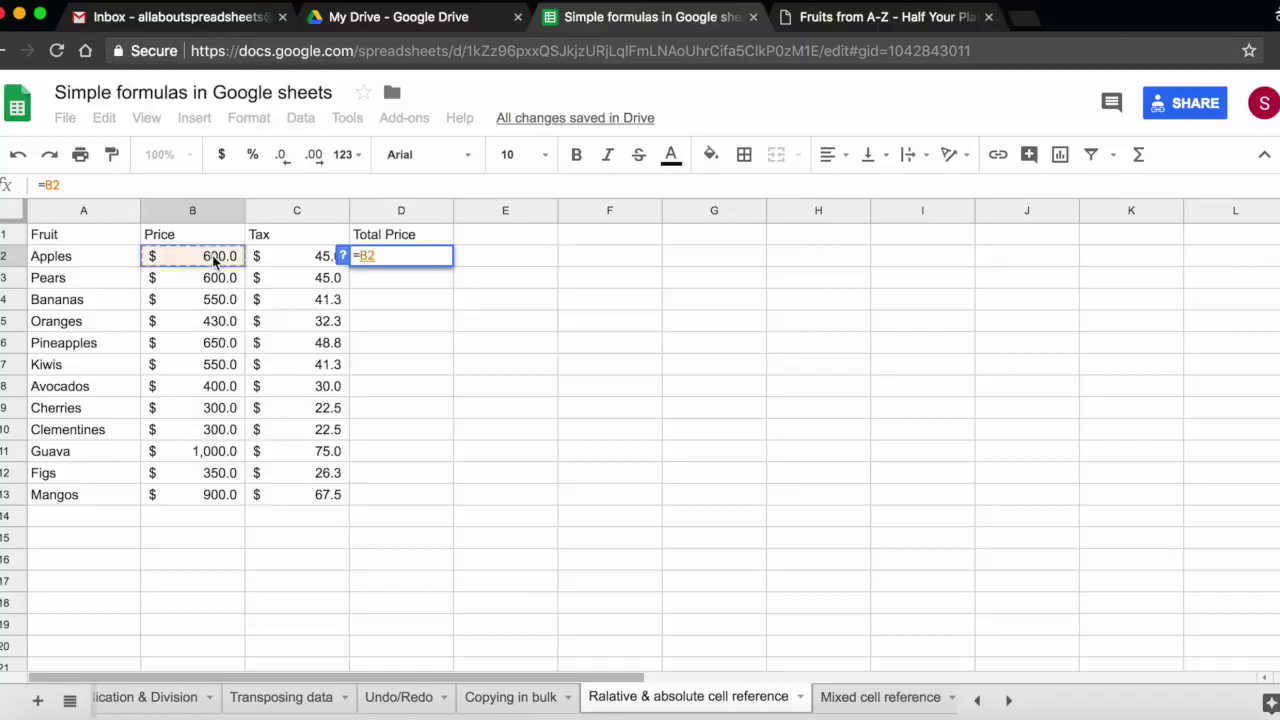
pyautogui.write('+')
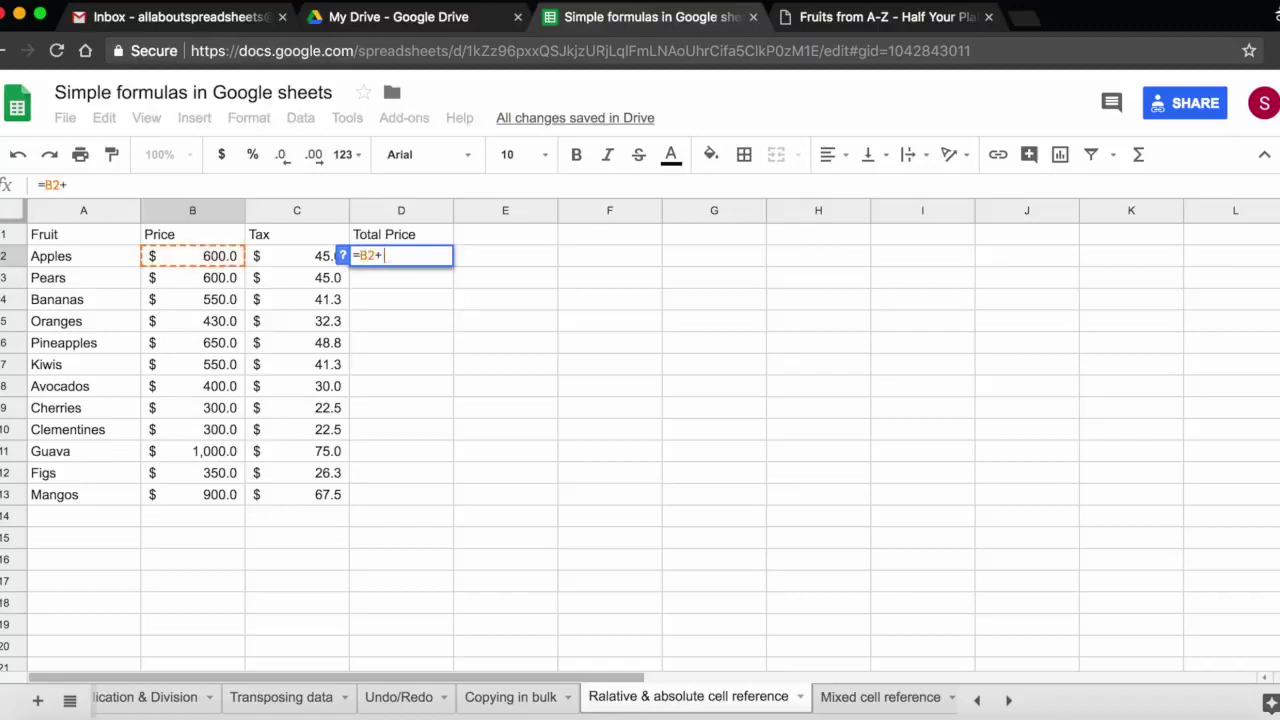
pyautogui.click(293, 256)
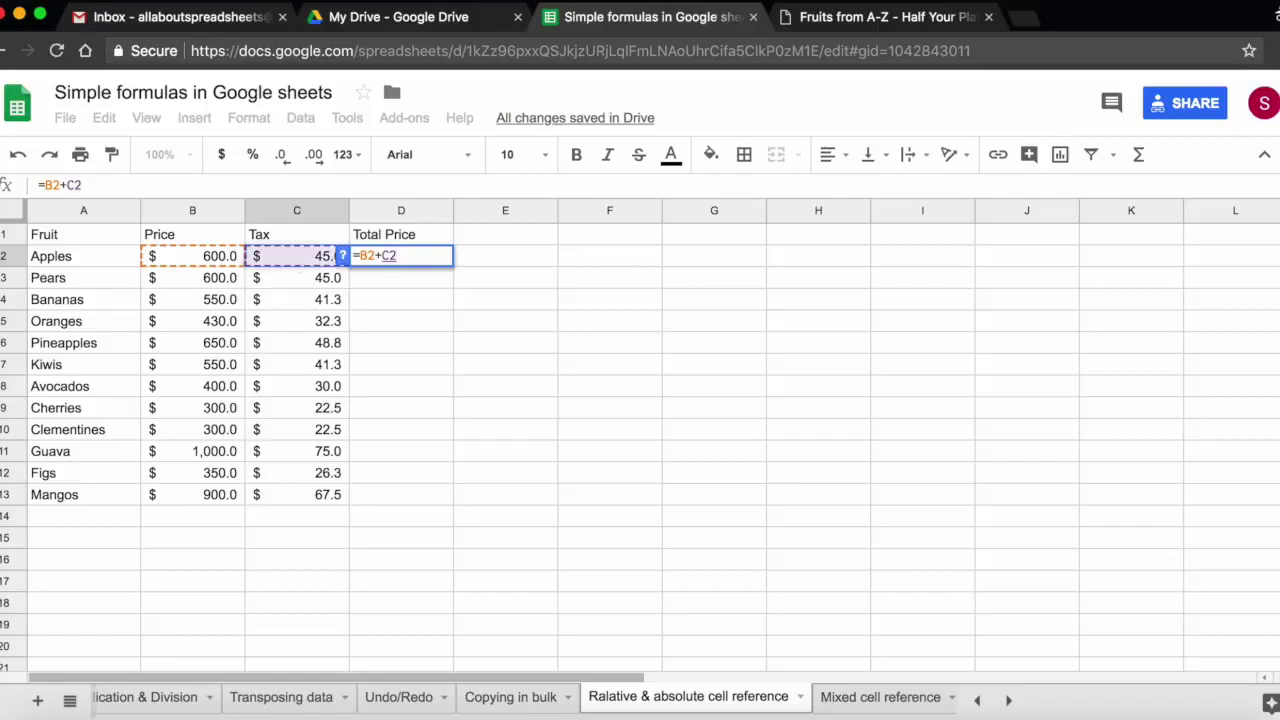
pyautogui.press('Return')
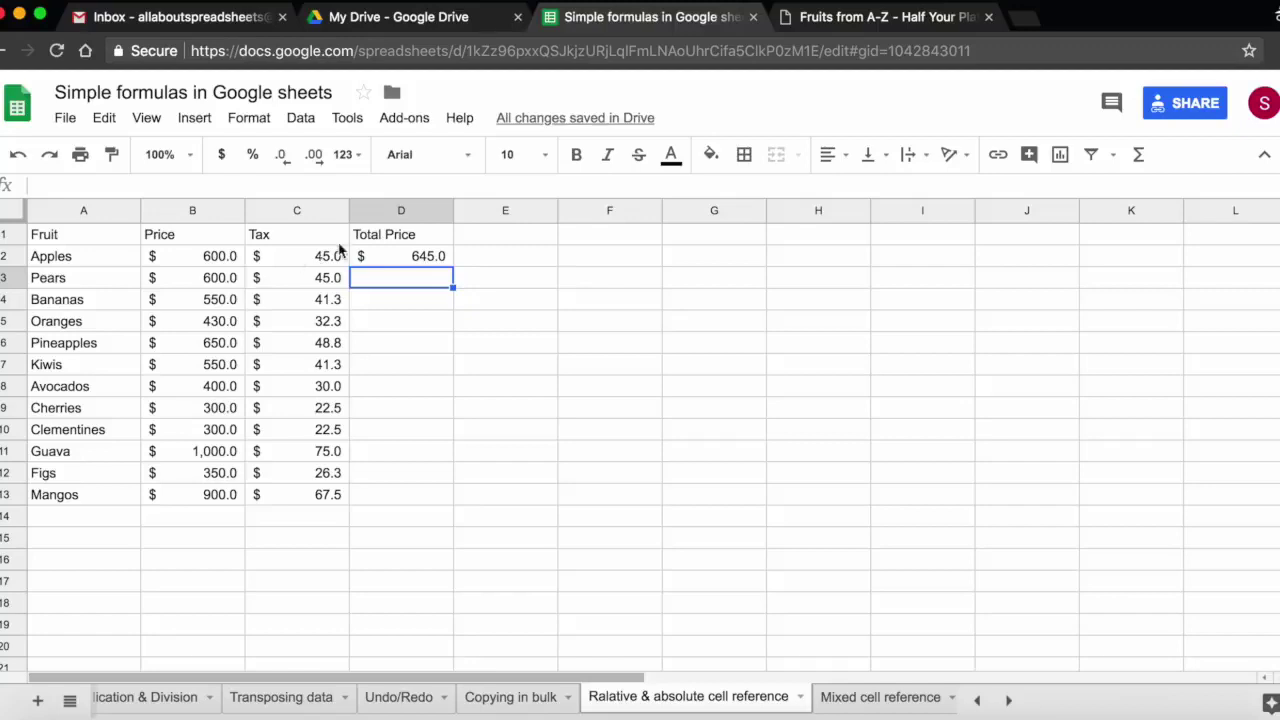
pyautogui.click(428, 258)
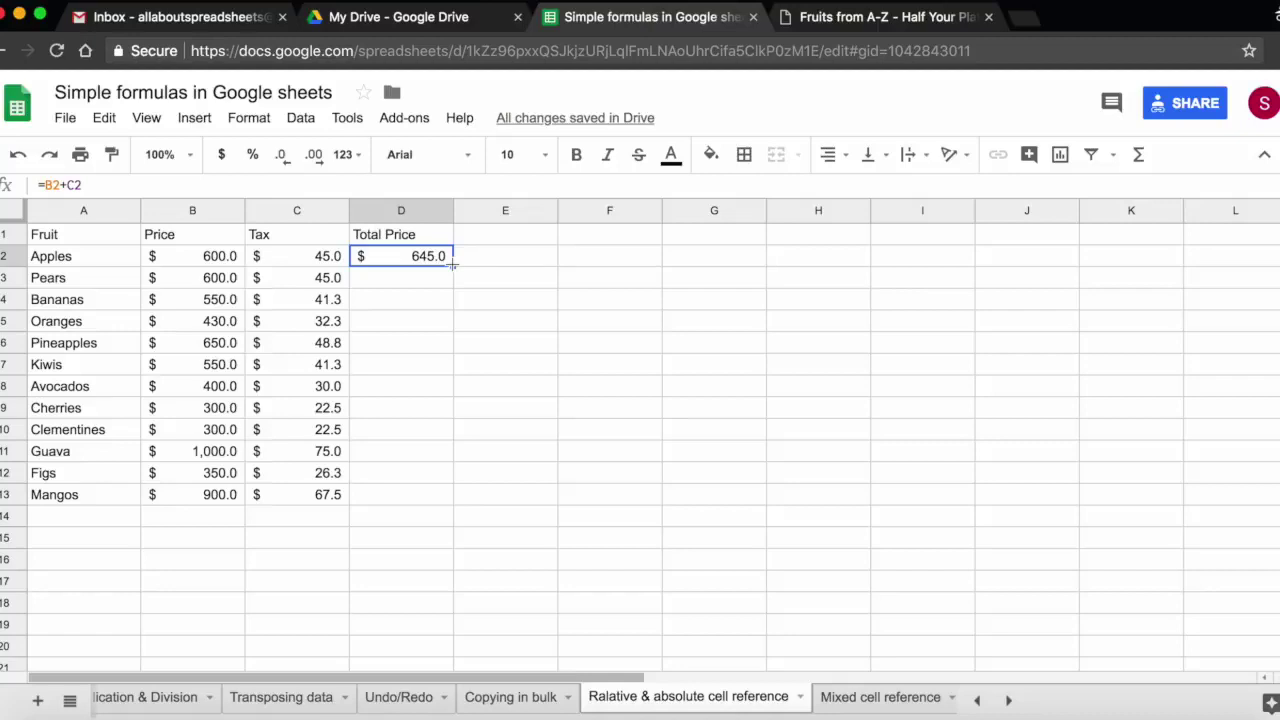
pyautogui.moveTo(452, 264); pyautogui.dragTo(420, 500)
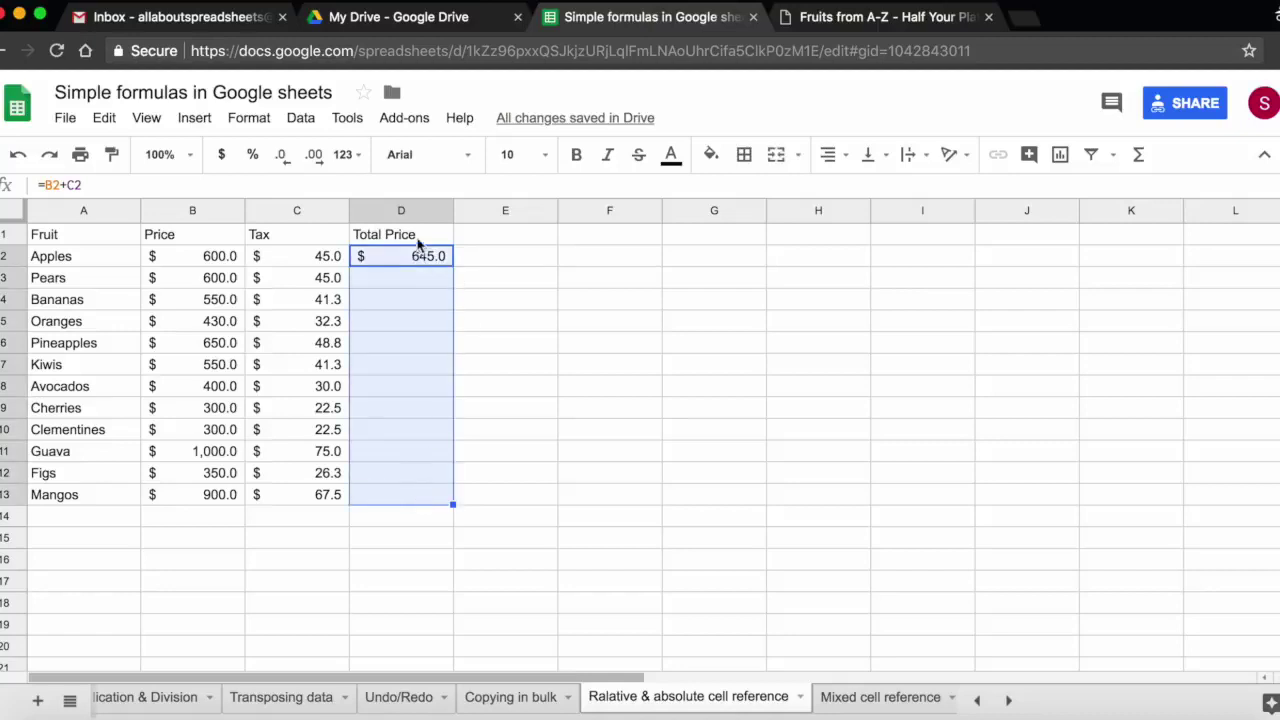
pyautogui.press('super+d')
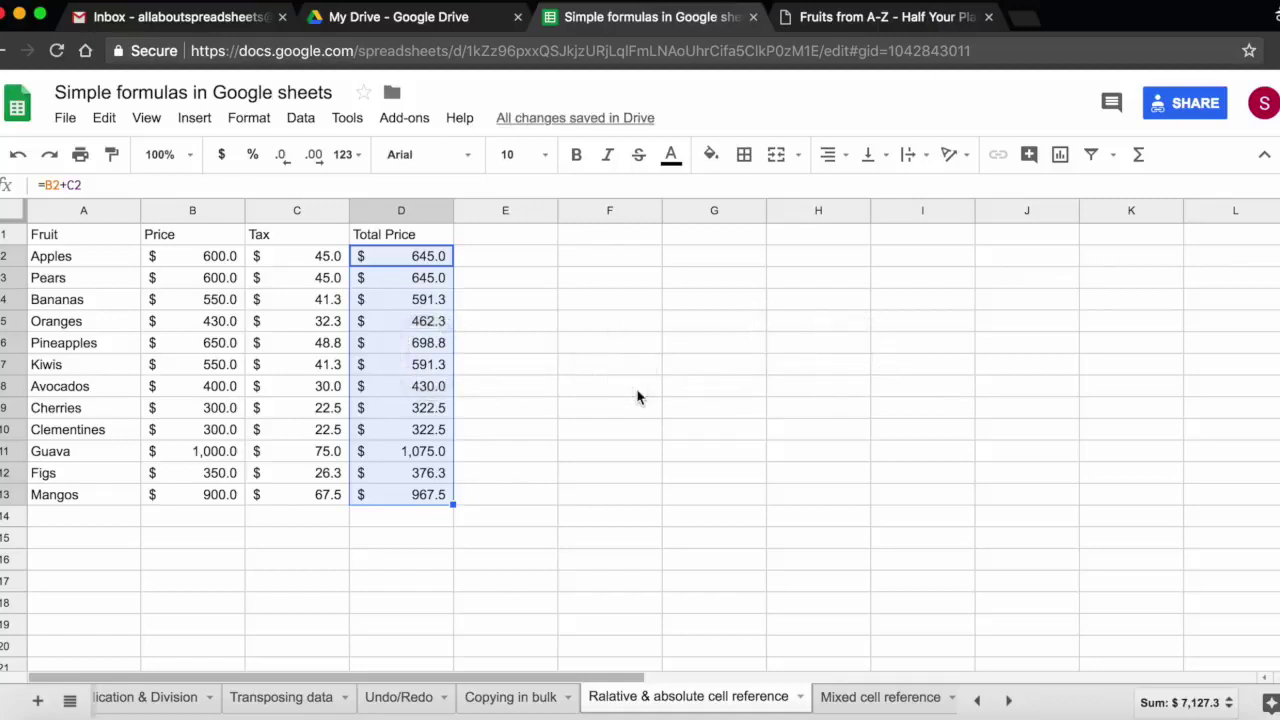
pyautogui.click(18, 154)
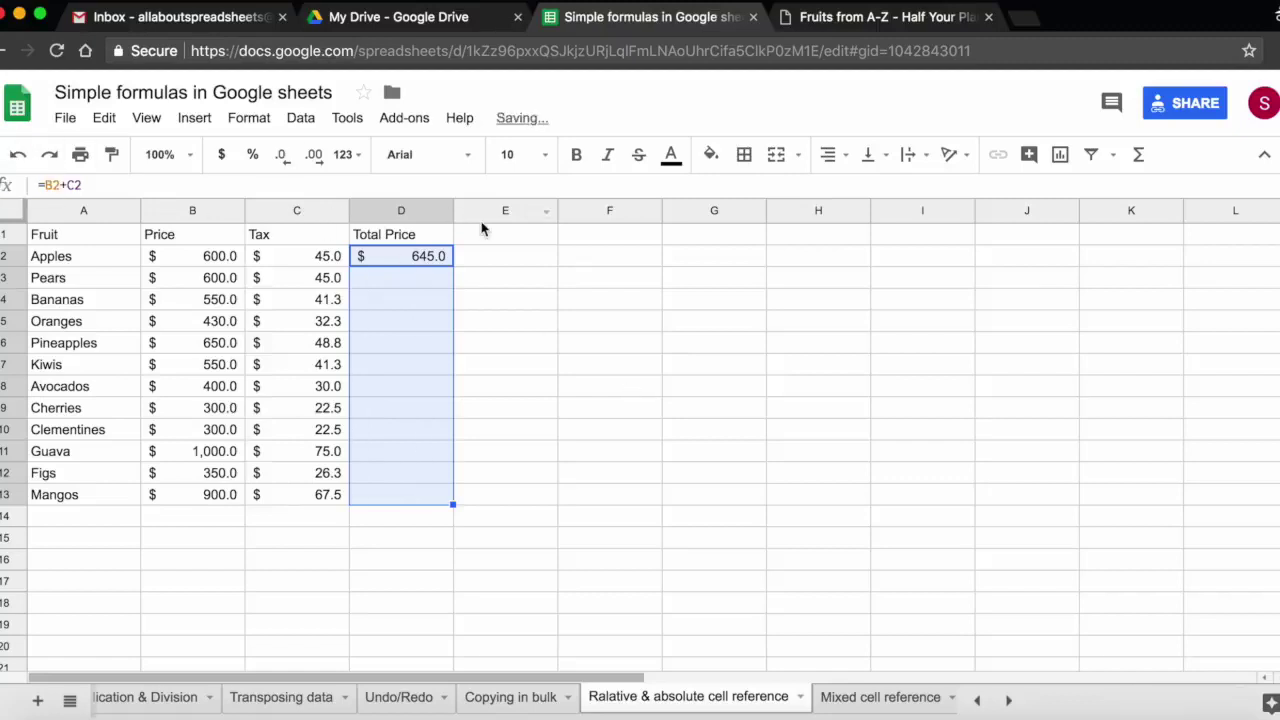
pyautogui.click(445, 255)
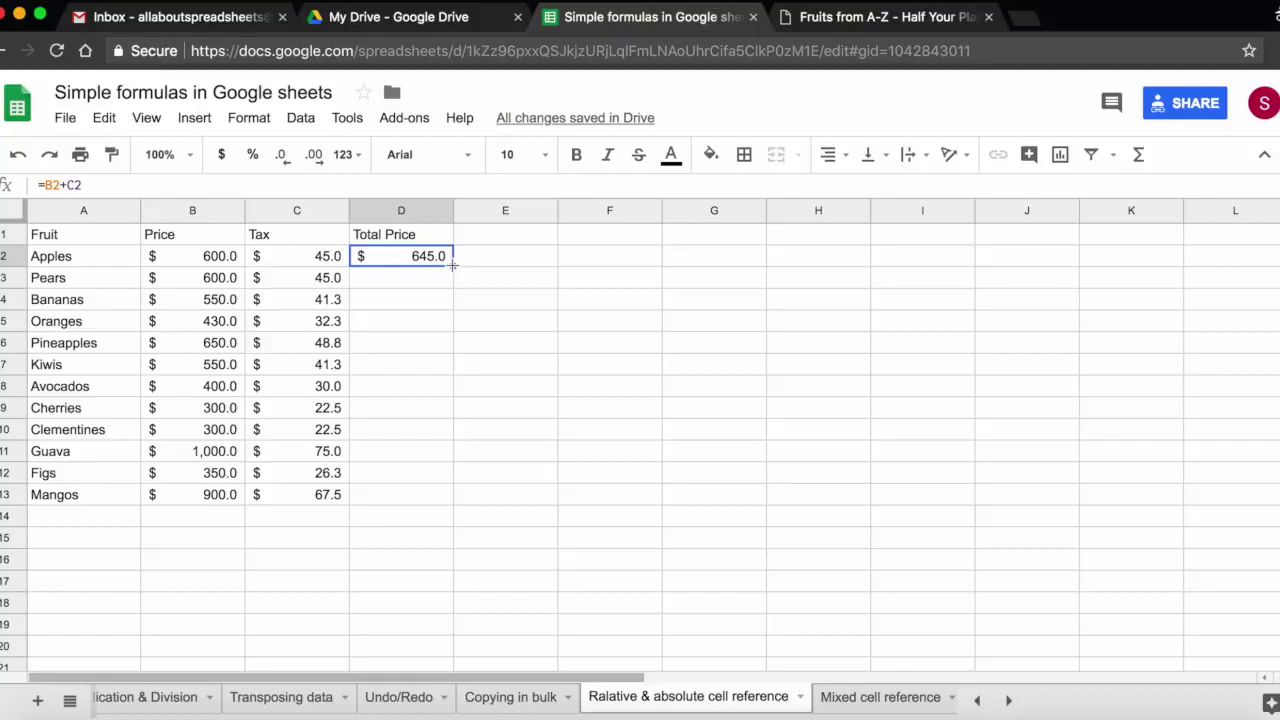
pyautogui.doubleClick(452, 264)
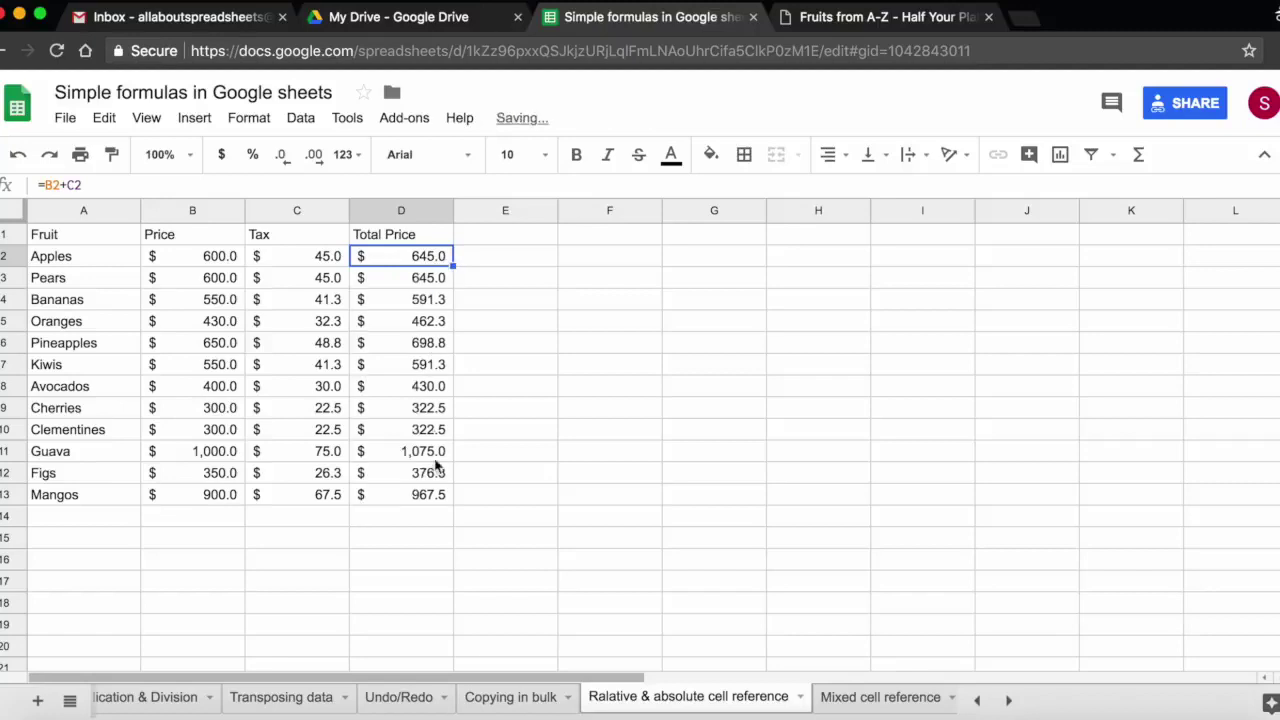
# Check the copied Total Price formulas for Pears, Avocados (D8) and on down toward Mangos.
pyautogui.click(420, 285)
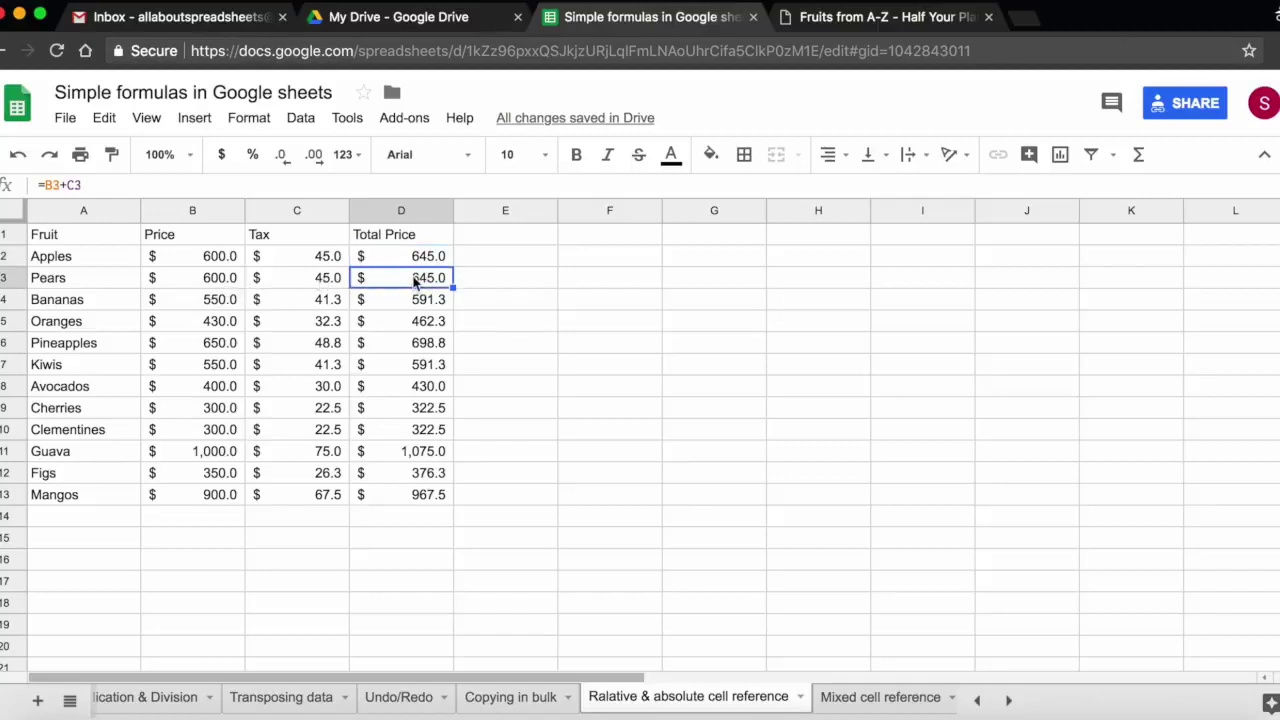
pyautogui.click(423, 387)
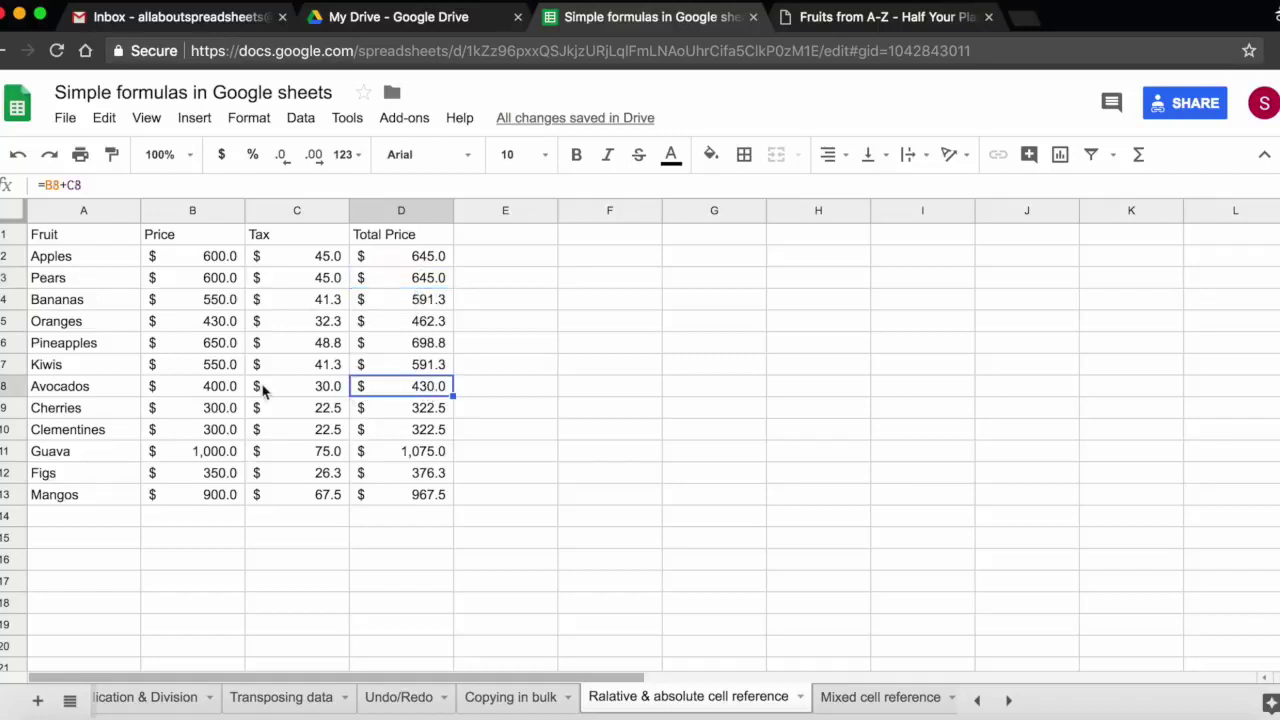
pyautogui.doubleClick(425, 390)
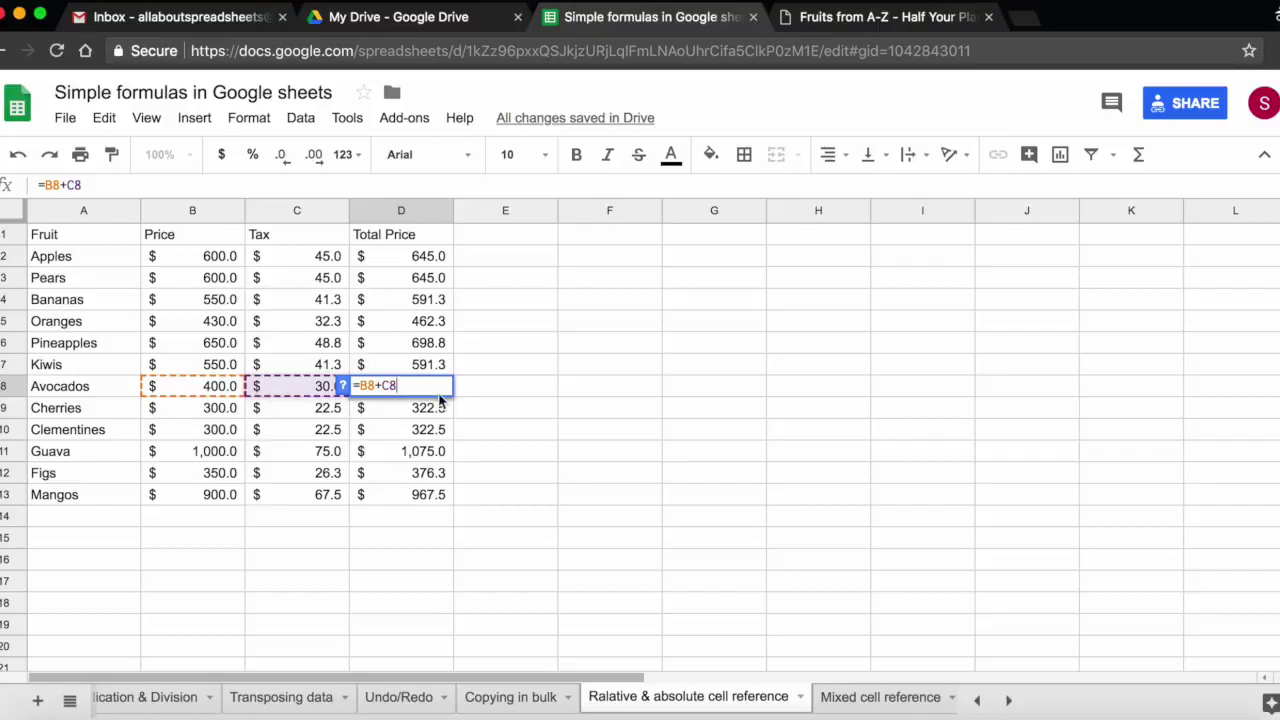
pyautogui.press('Return')
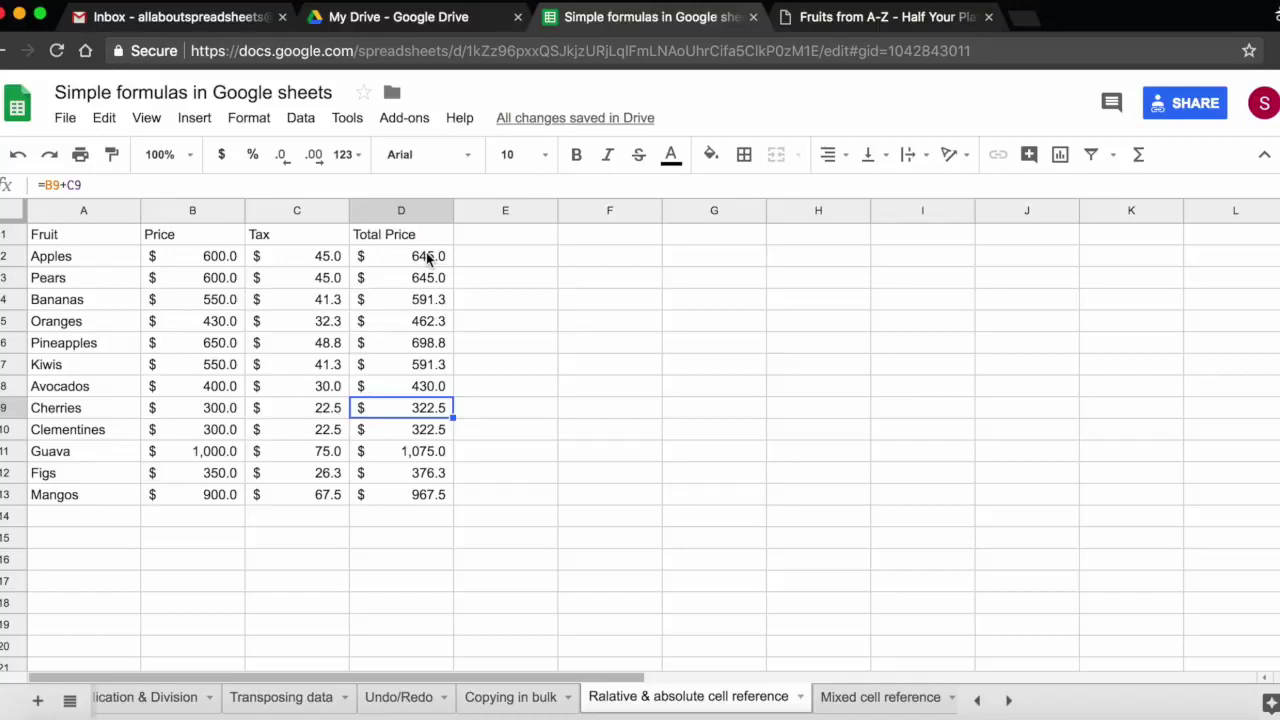
pyautogui.click(424, 276)
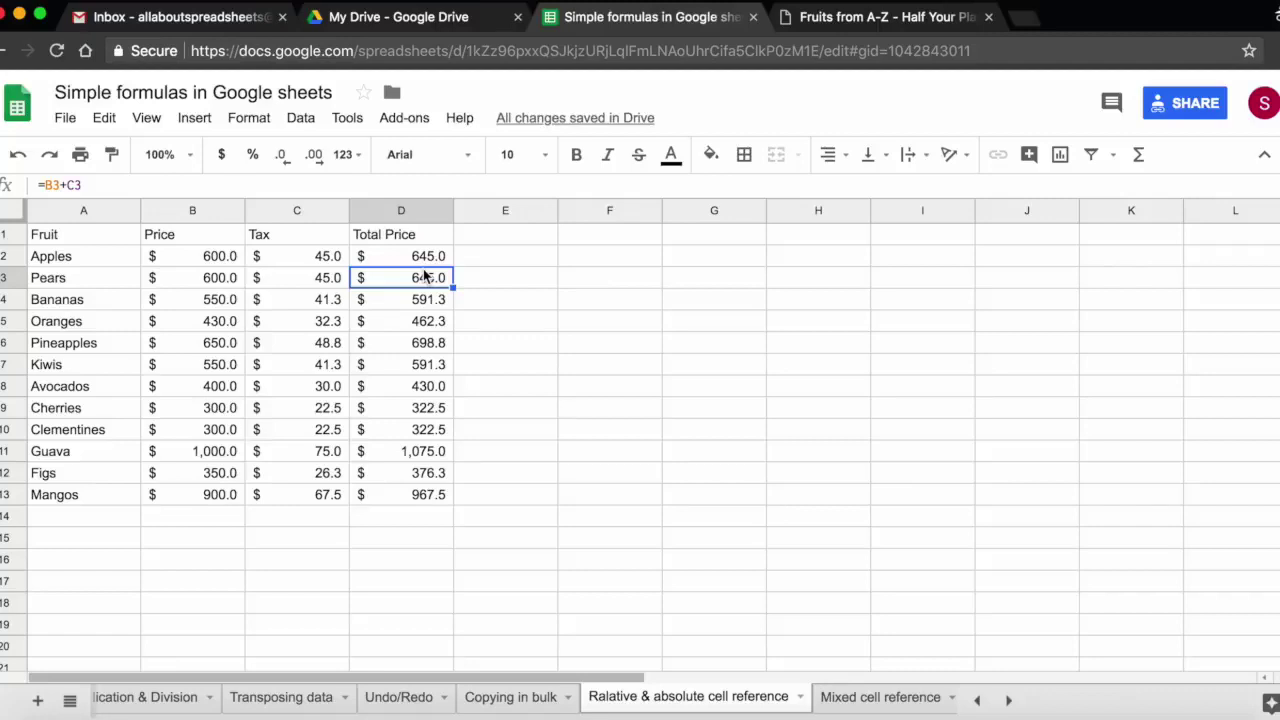
pyautogui.press('Down')
pyautogui.press('Down')
pyautogui.press('Down')
pyautogui.press('Down')
pyautogui.press('Down')
pyautogui.press('Down')
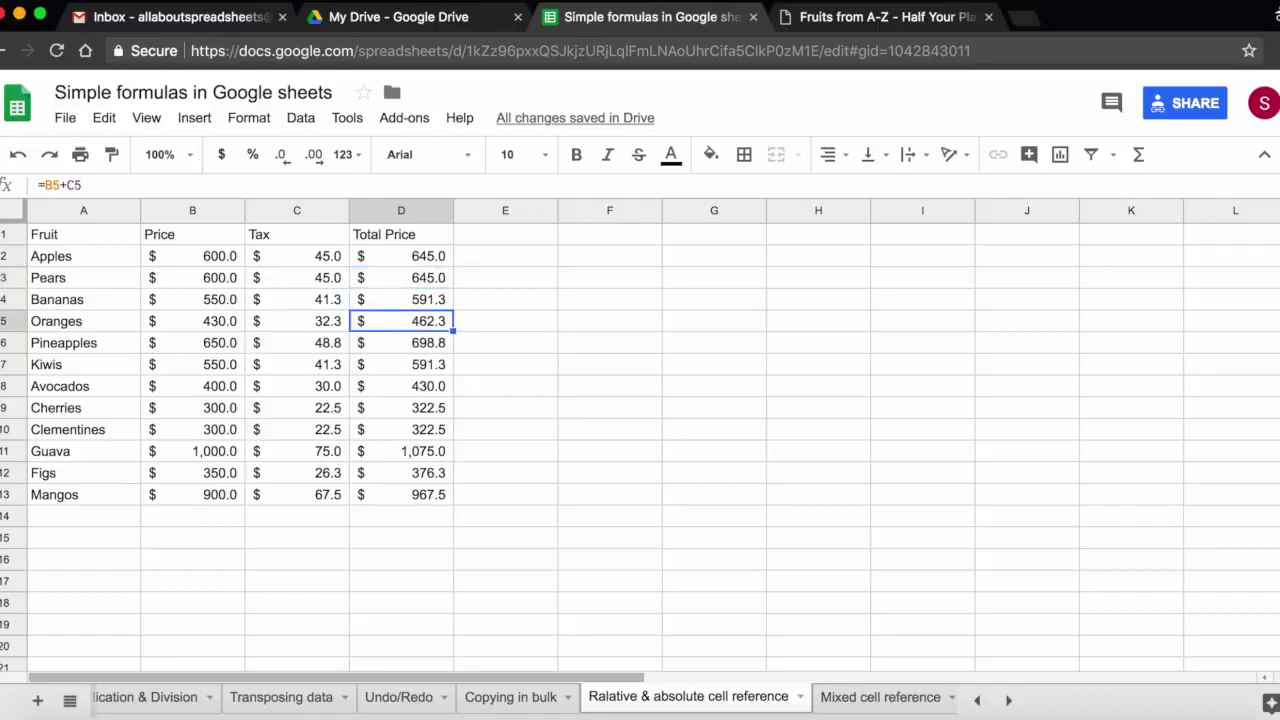
pyautogui.press('Down')
pyautogui.press('Down')
pyautogui.press('Down')
pyautogui.press('Down')
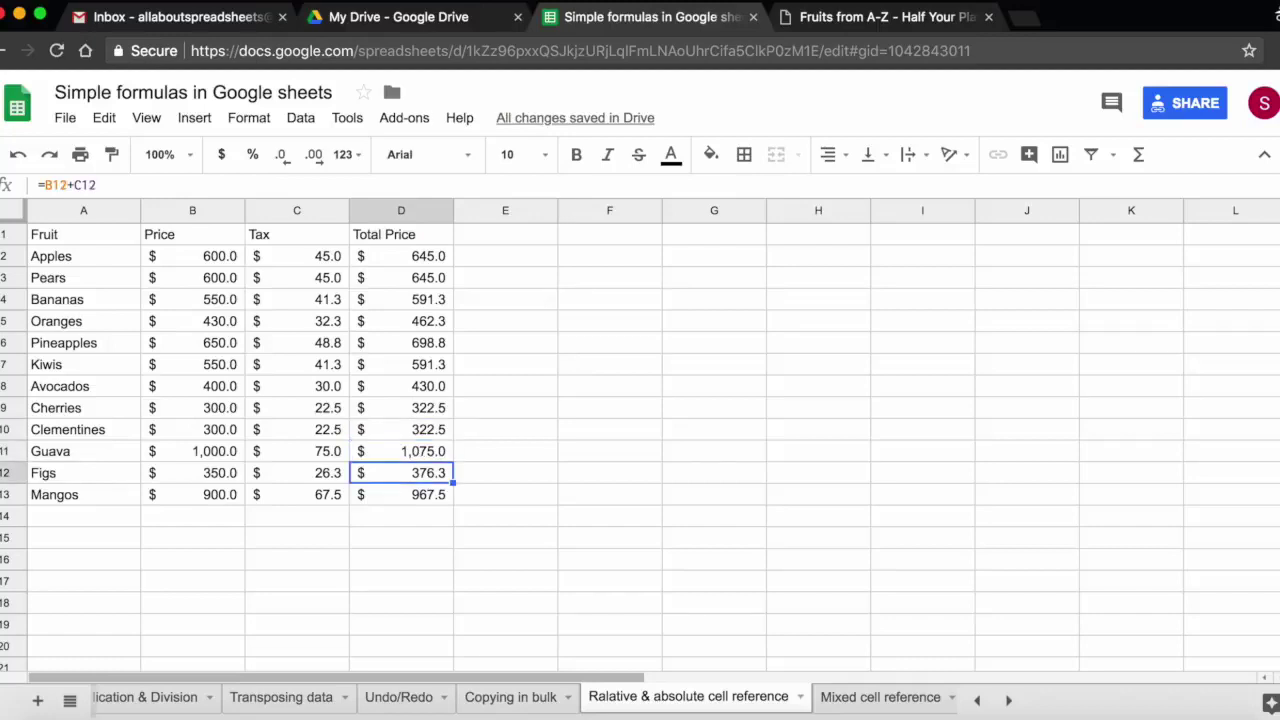
pyautogui.click(318, 262)
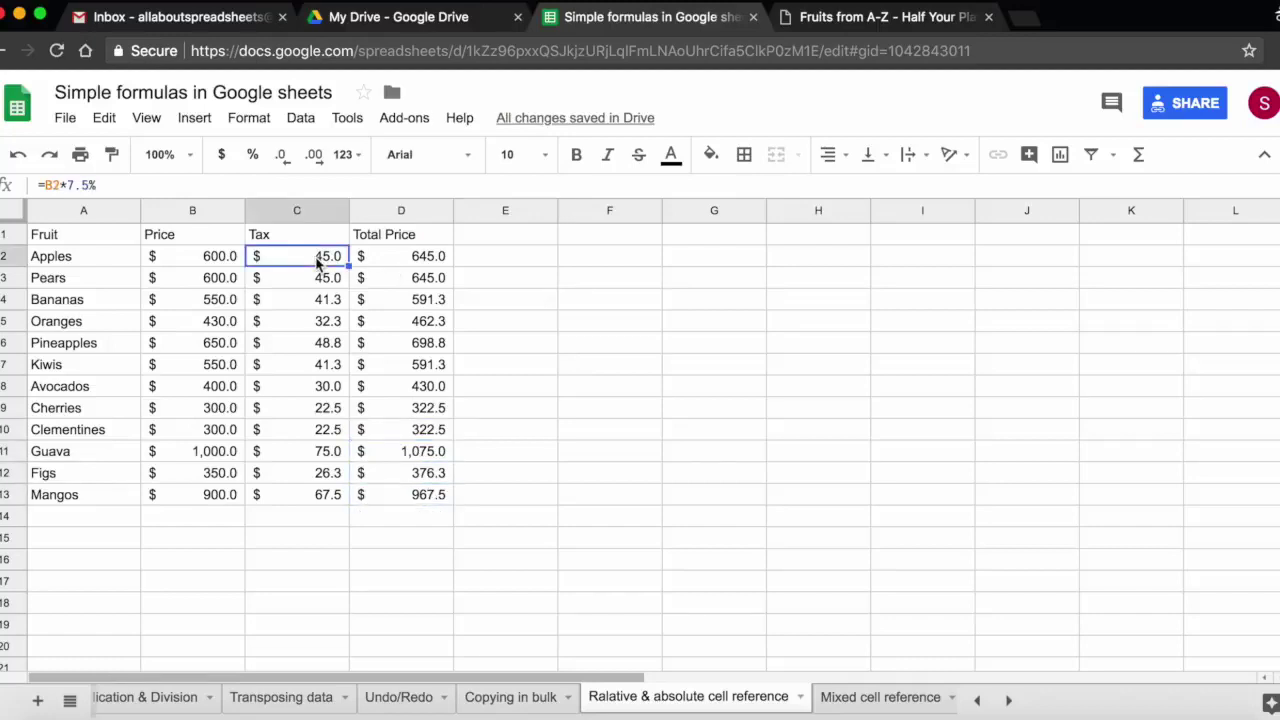
pyautogui.press('Down')
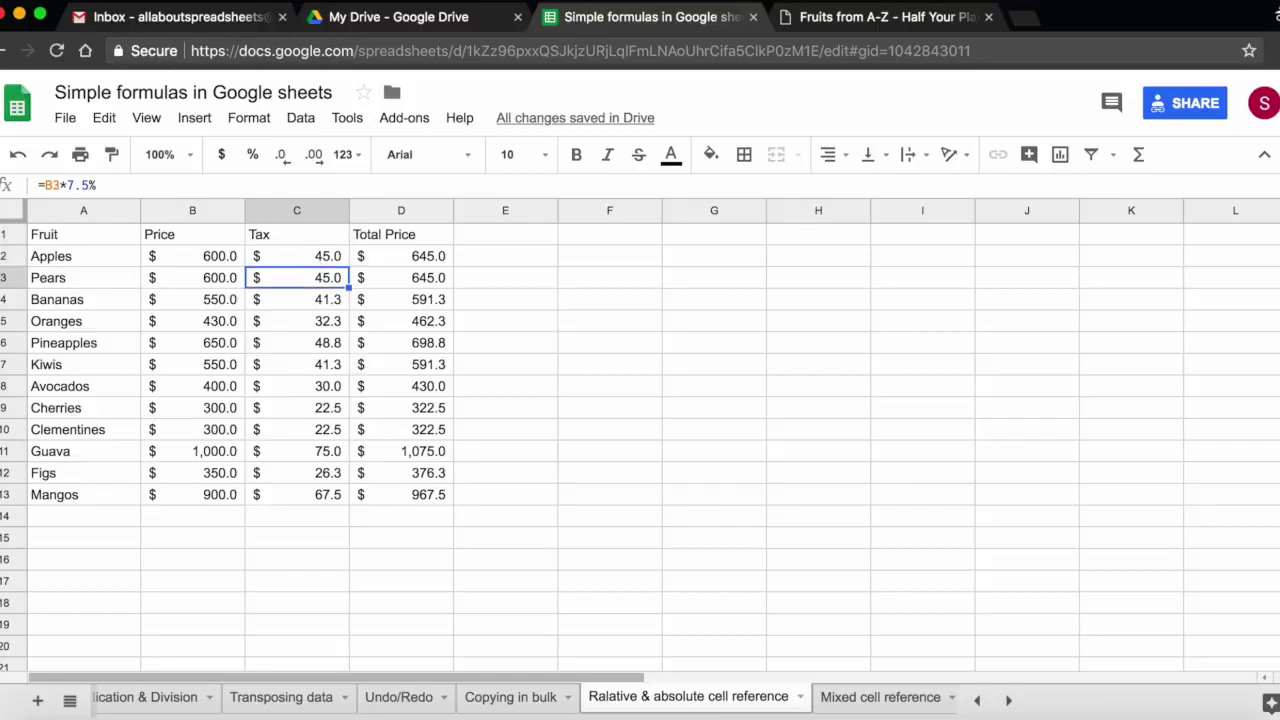
pyautogui.press('Down')
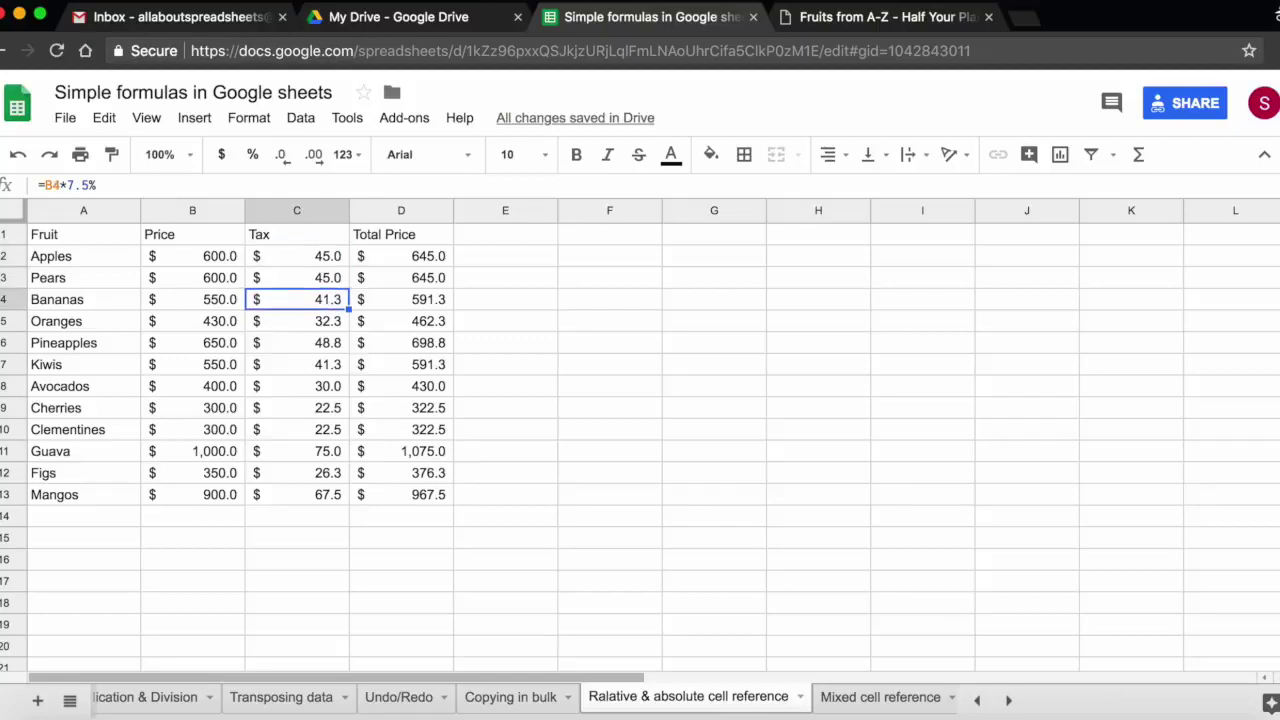
pyautogui.press('Down')
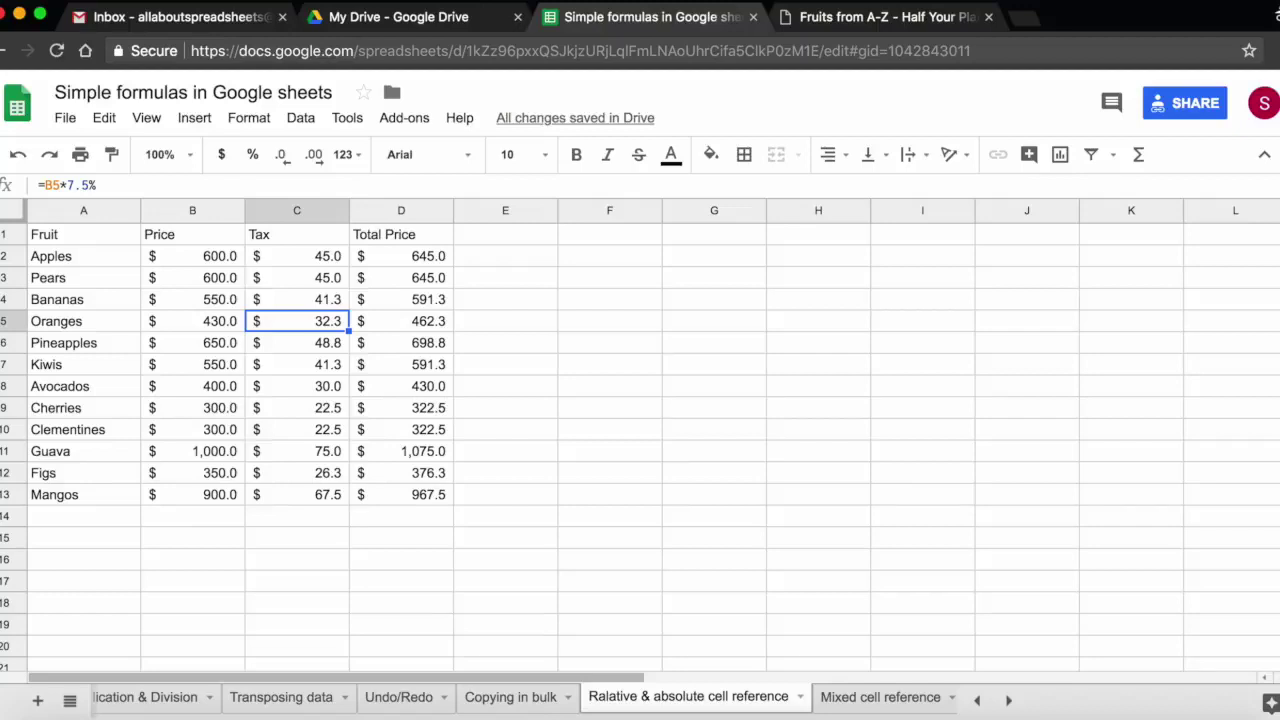
pyautogui.press('Down')
pyautogui.press('Down')
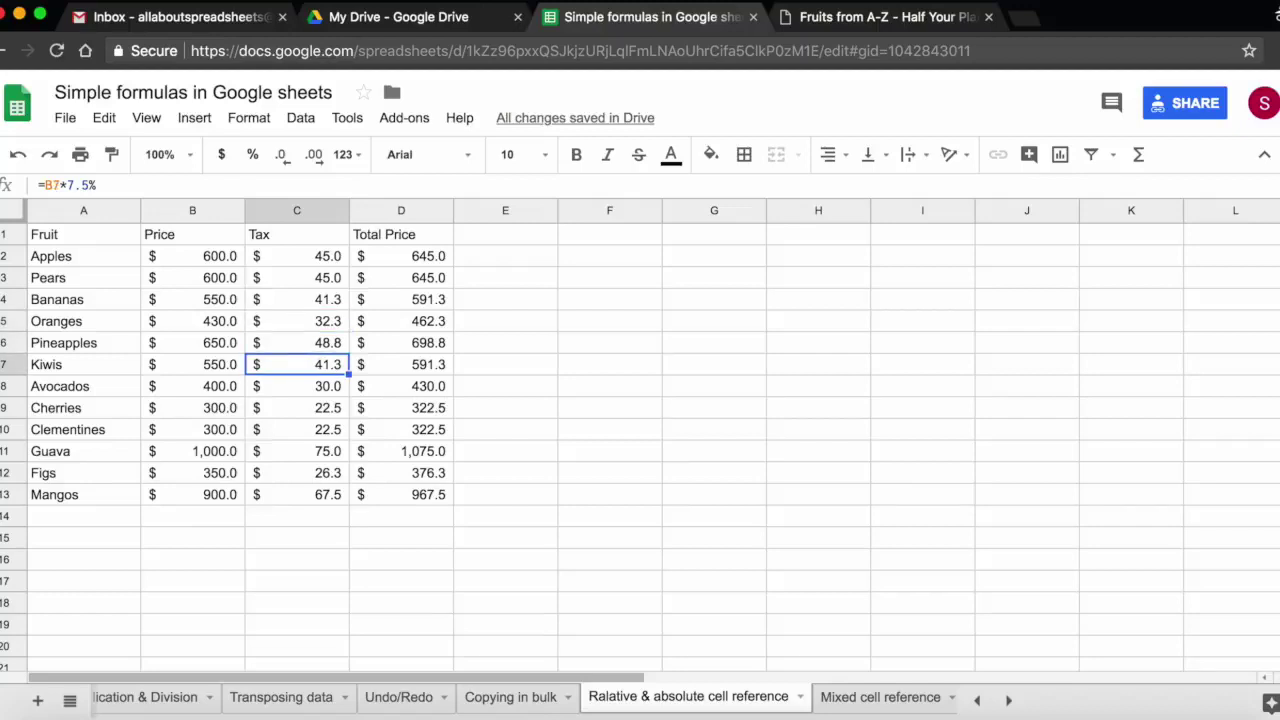
pyautogui.press('Down')
pyautogui.press('Down')
pyautogui.press('Down')
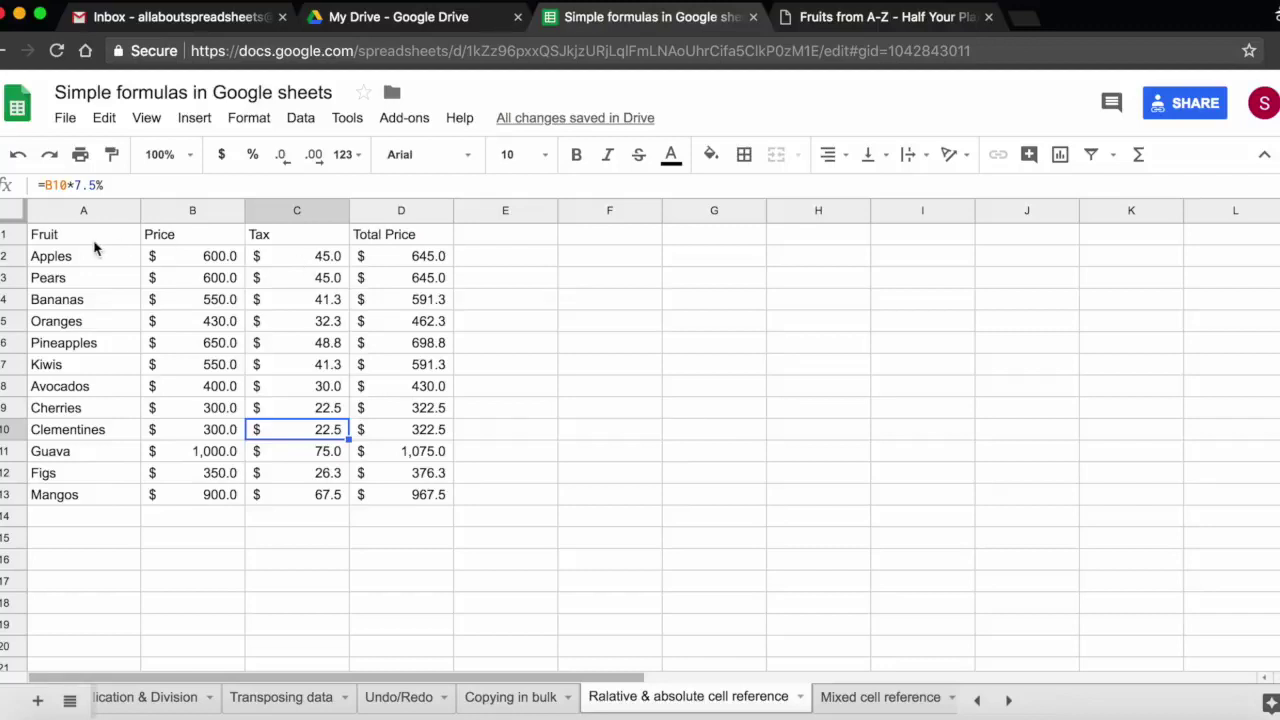
pyautogui.moveTo(6, 257); pyautogui.dragTo(5, 243)
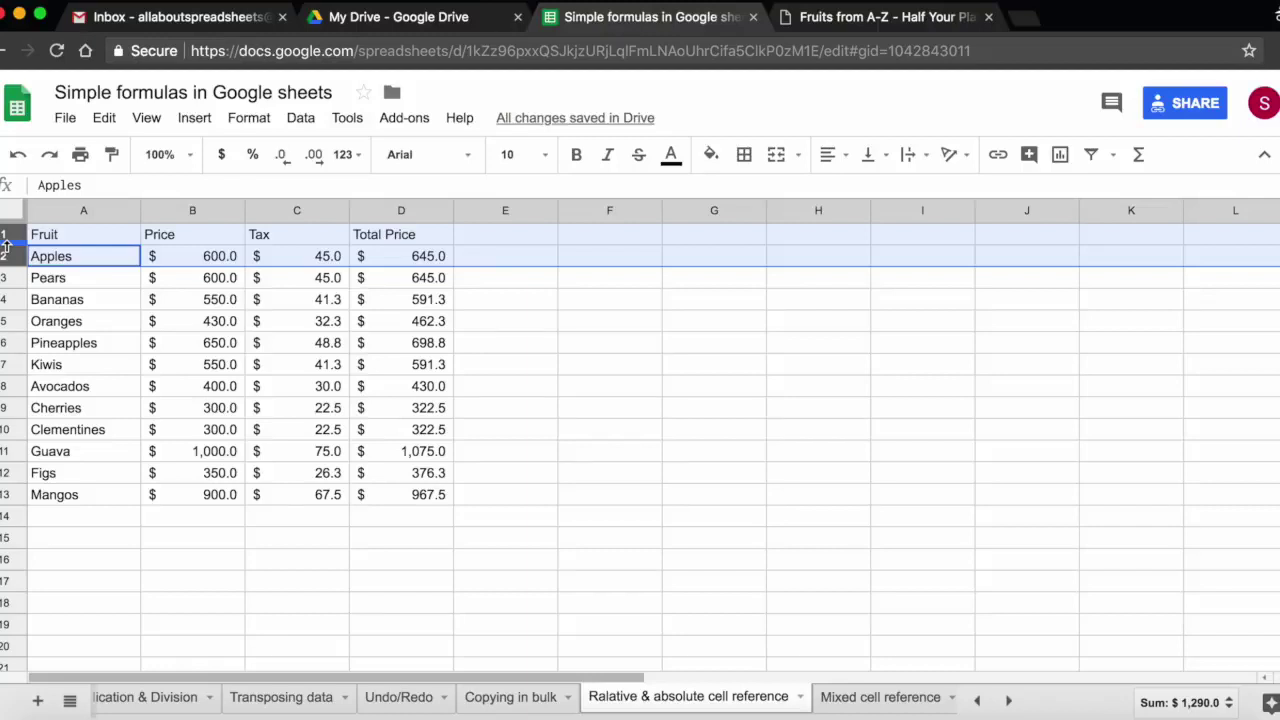
pyautogui.rightClick(6, 247)
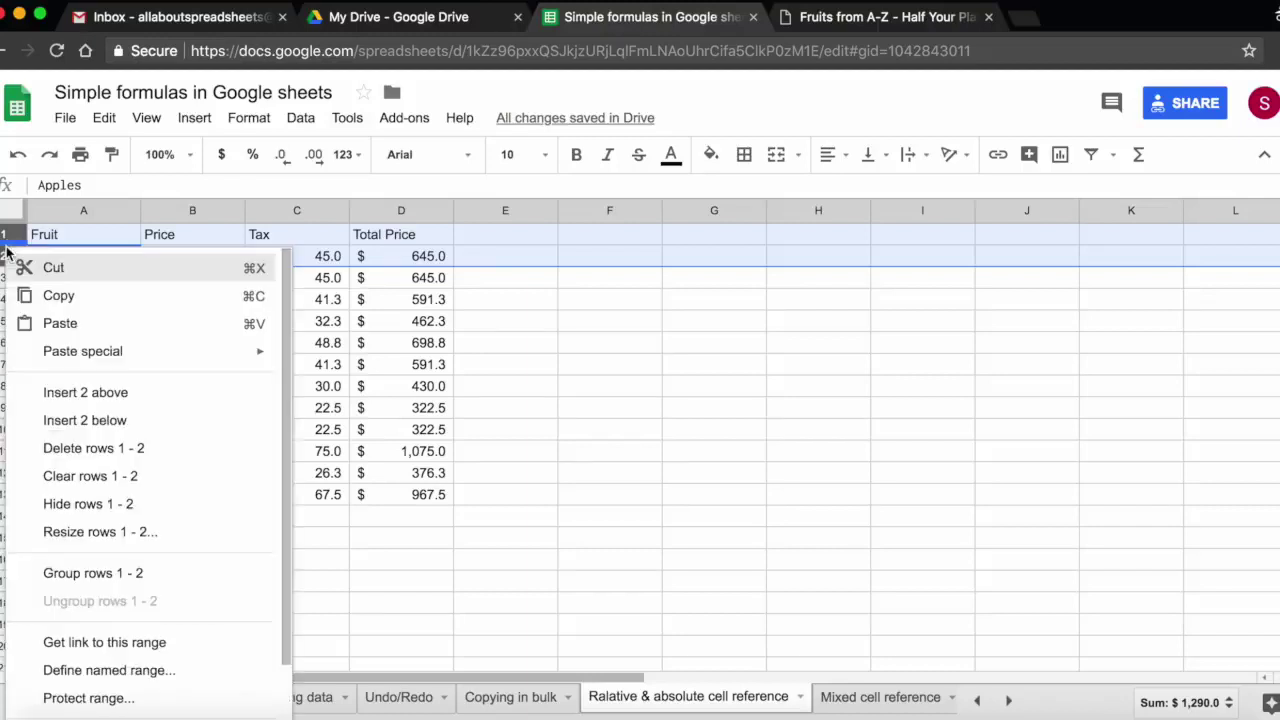
# Insert two rows above the fruit table and label A1 'Tax rate'.
pyautogui.click(83, 393)
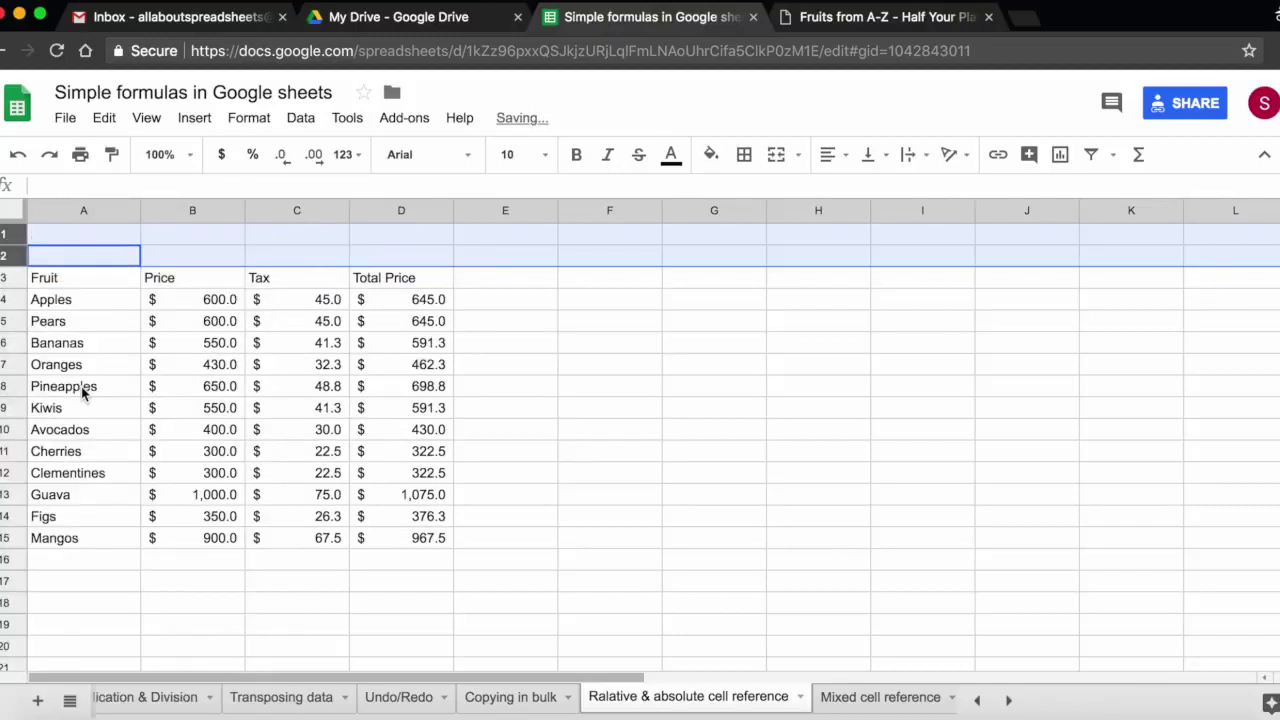
pyautogui.click(68, 238)
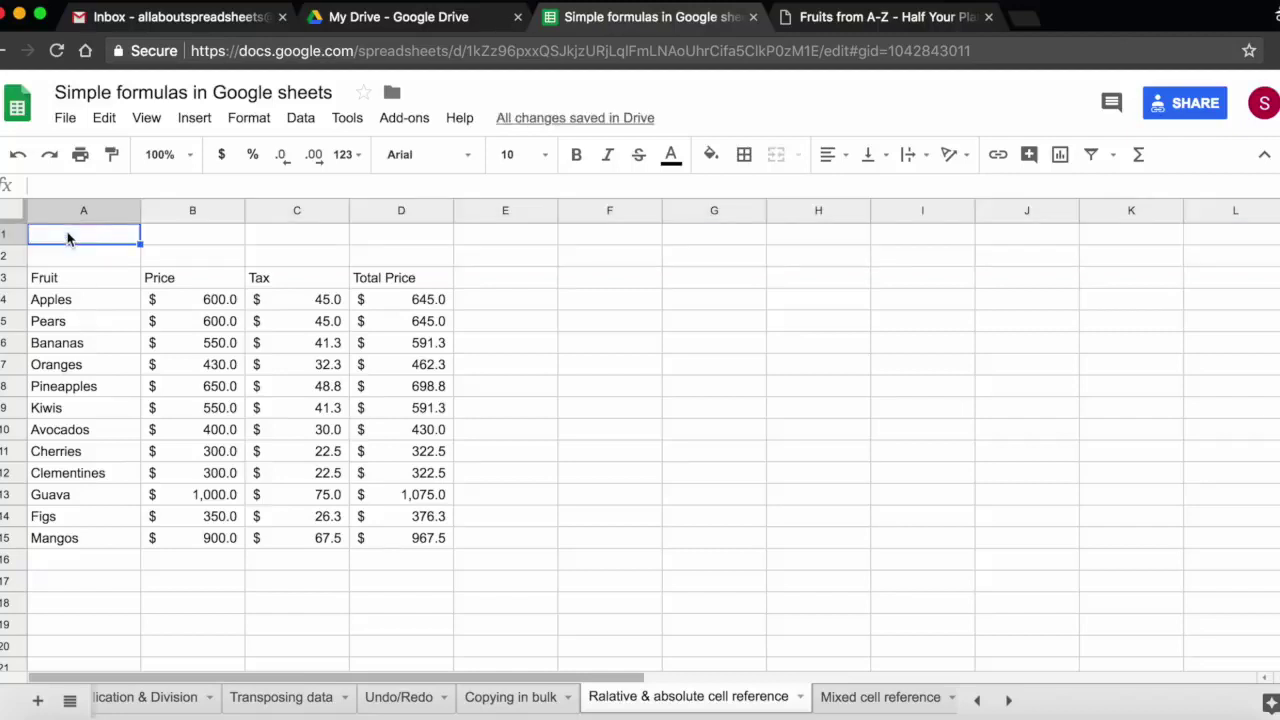
pyautogui.write('T')
pyautogui.press('BackSpace')
pyautogui.write('Ta')
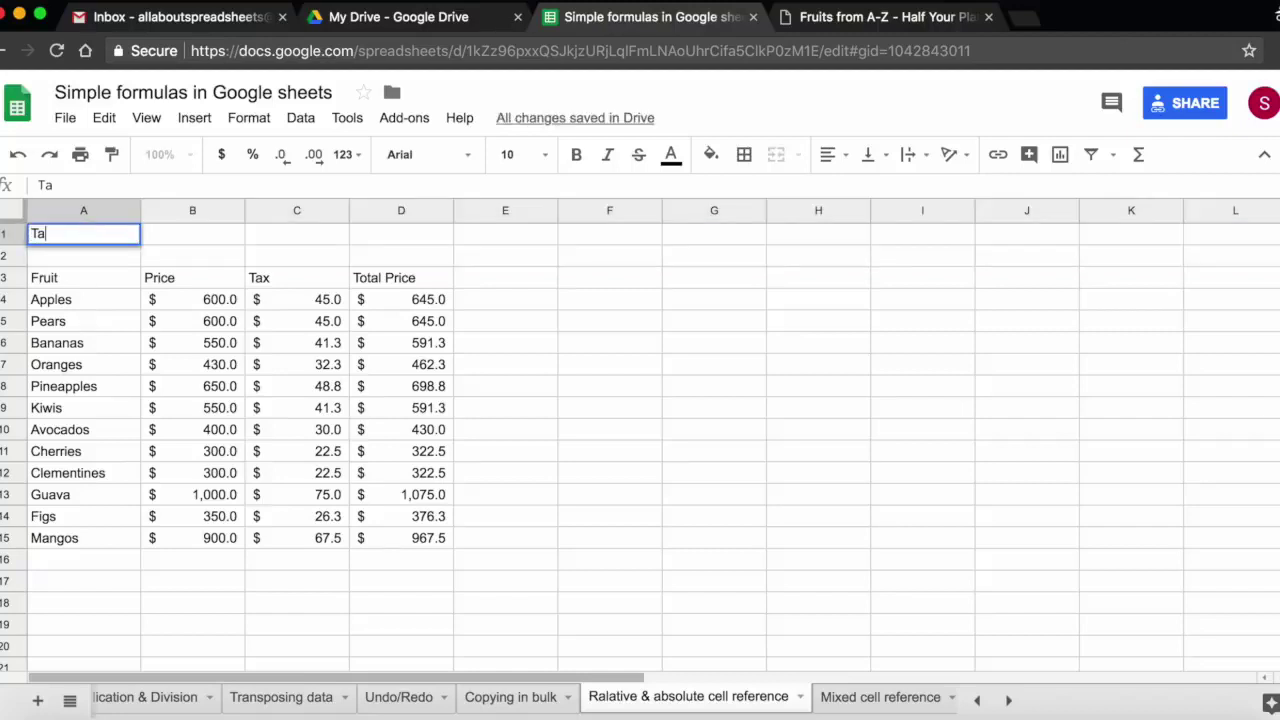
pyautogui.write('x rate')
pyautogui.click(192, 238)
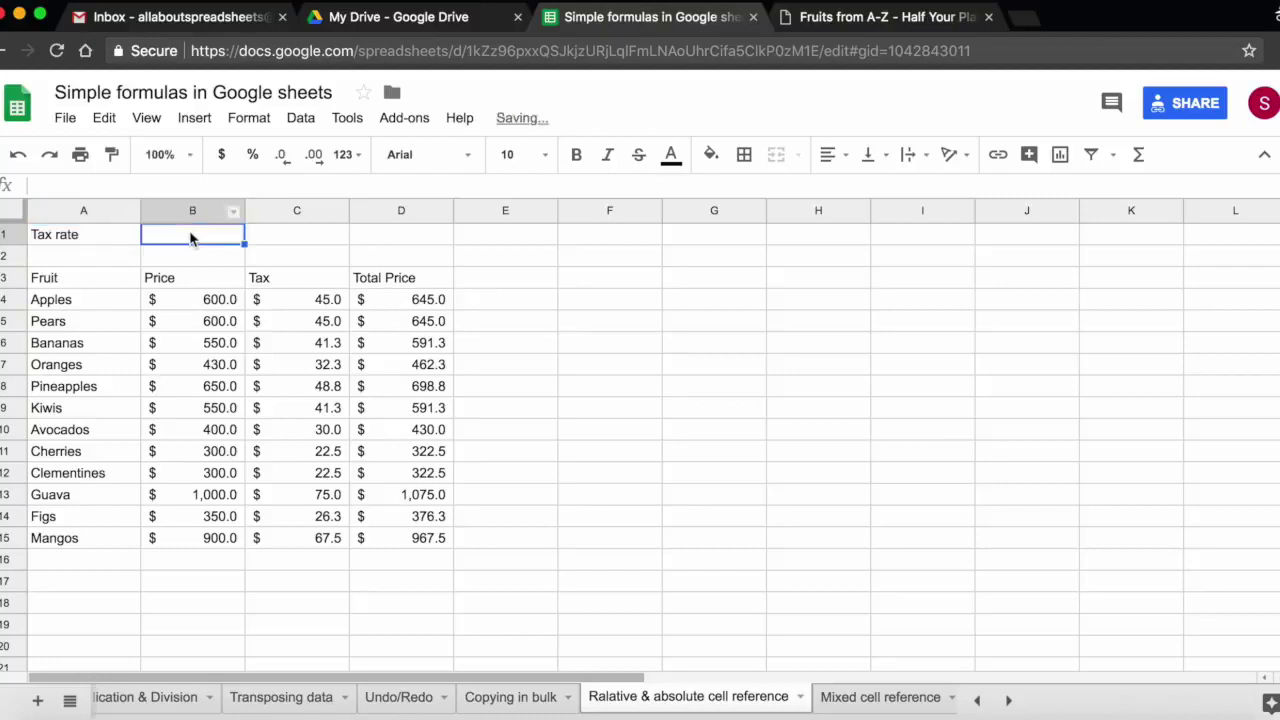
# Enter 7.5% in B1 and select the Tax values C4:C15.
pyautogui.write('7.4')
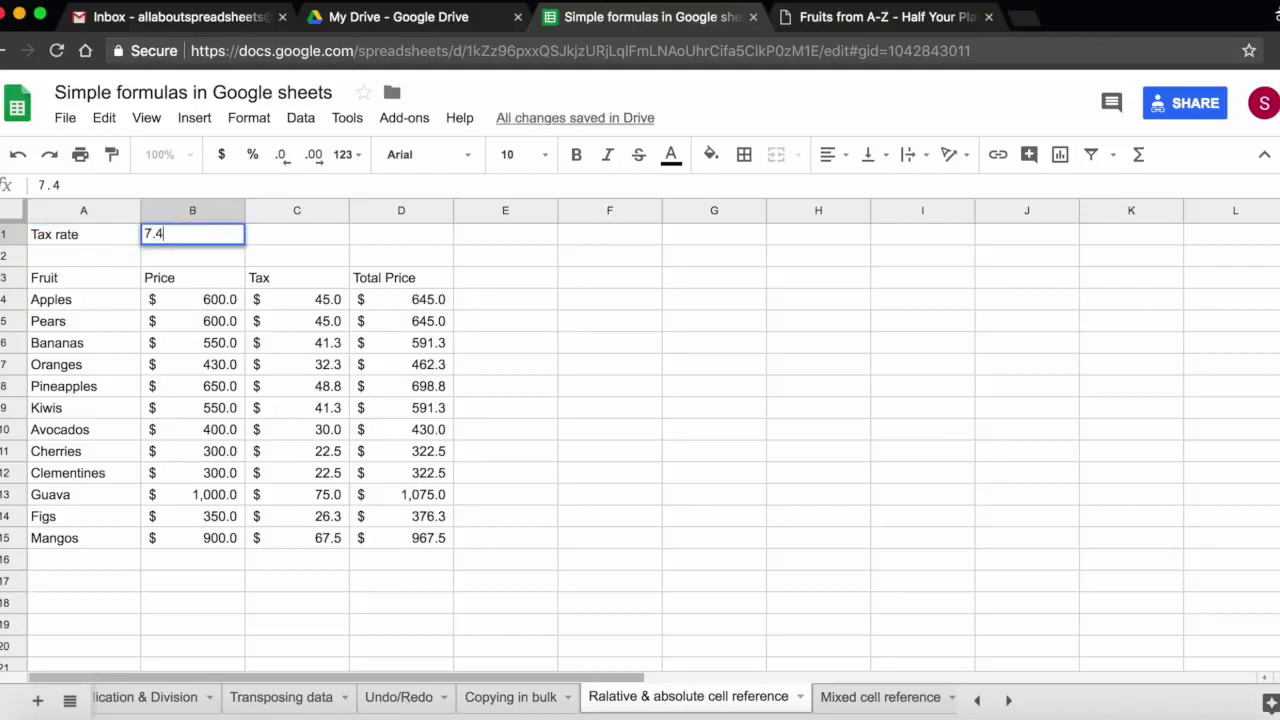
pyautogui.press('BackSpace')
pyautogui.write('5%')
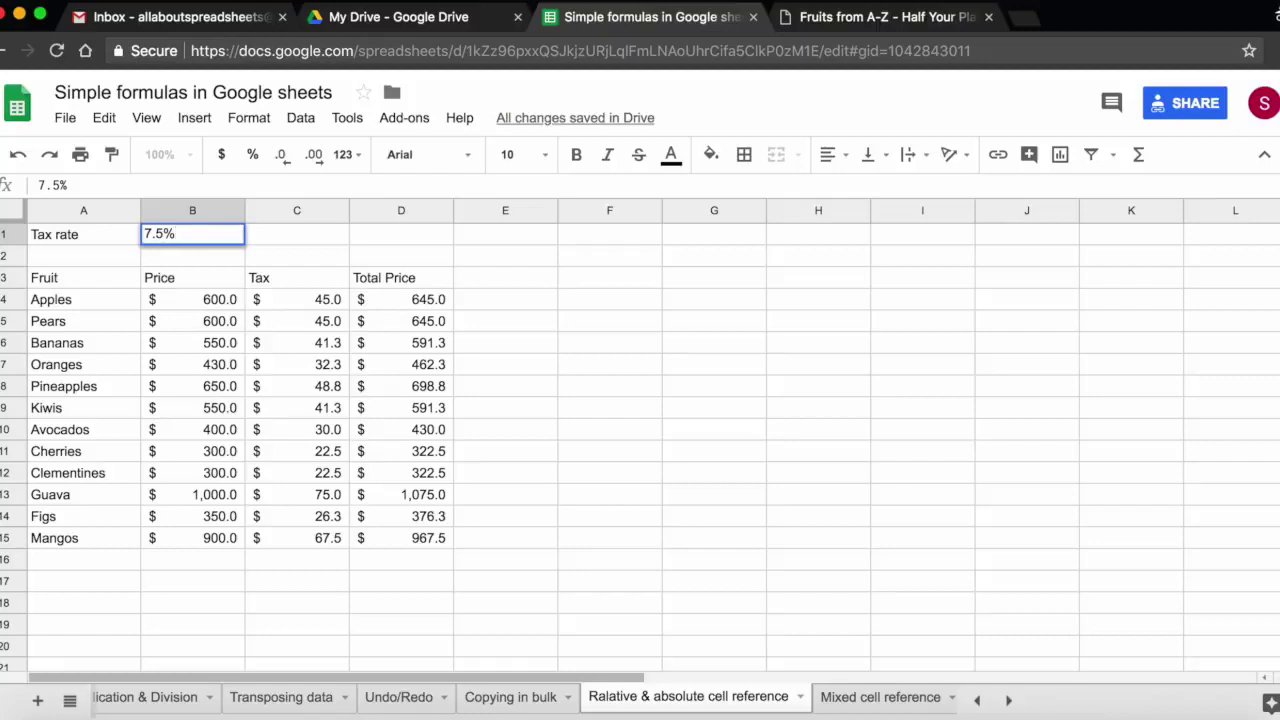
pyautogui.press('Return')
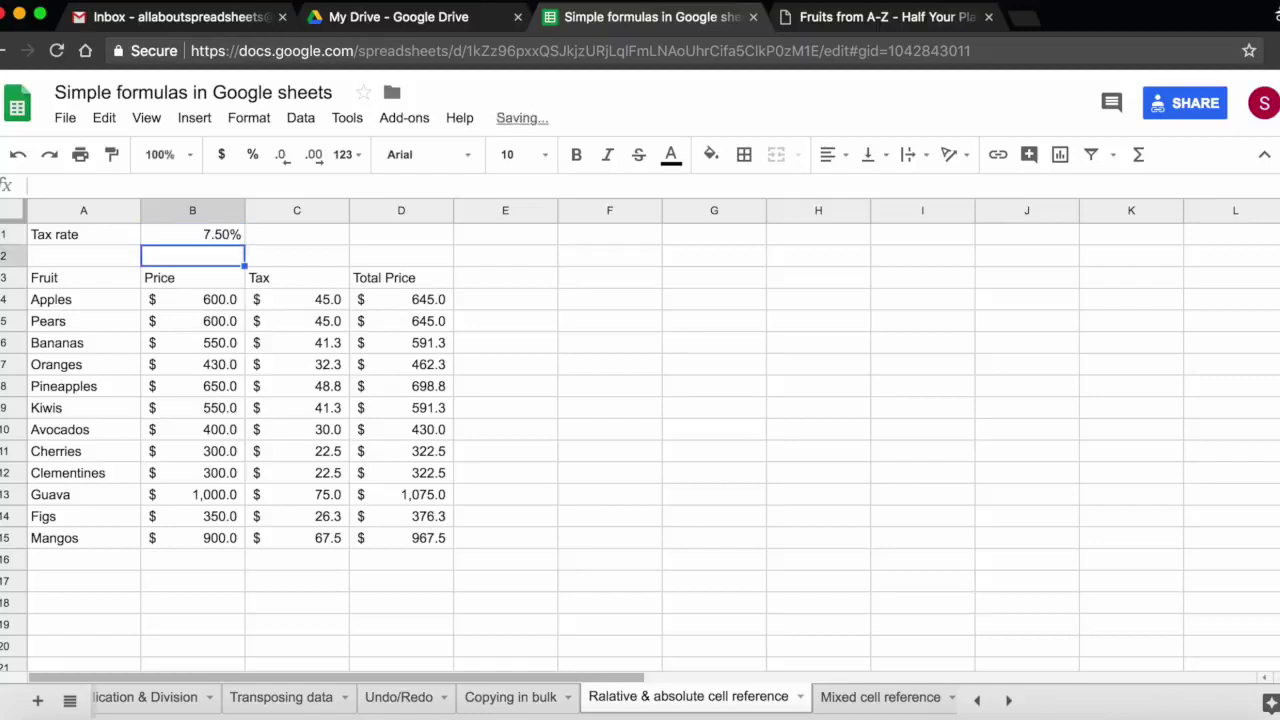
pyautogui.click(296, 305)
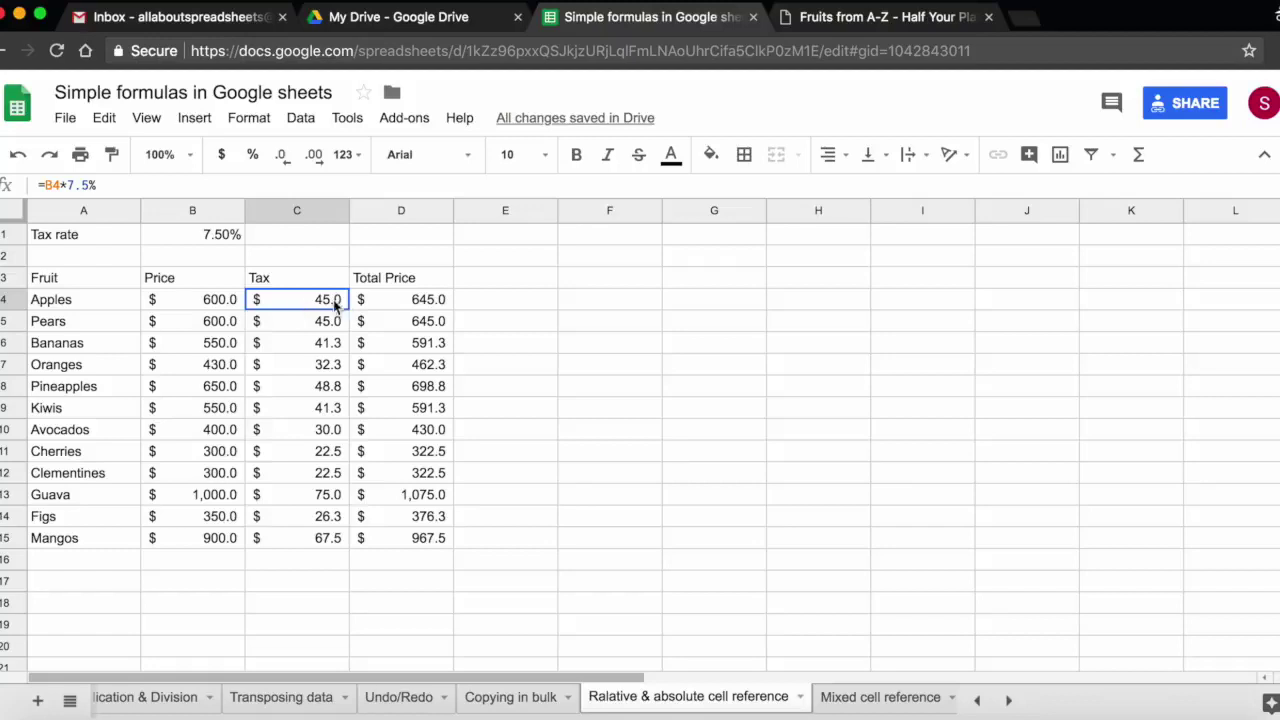
pyautogui.moveTo(334, 297); pyautogui.dragTo(326, 542)
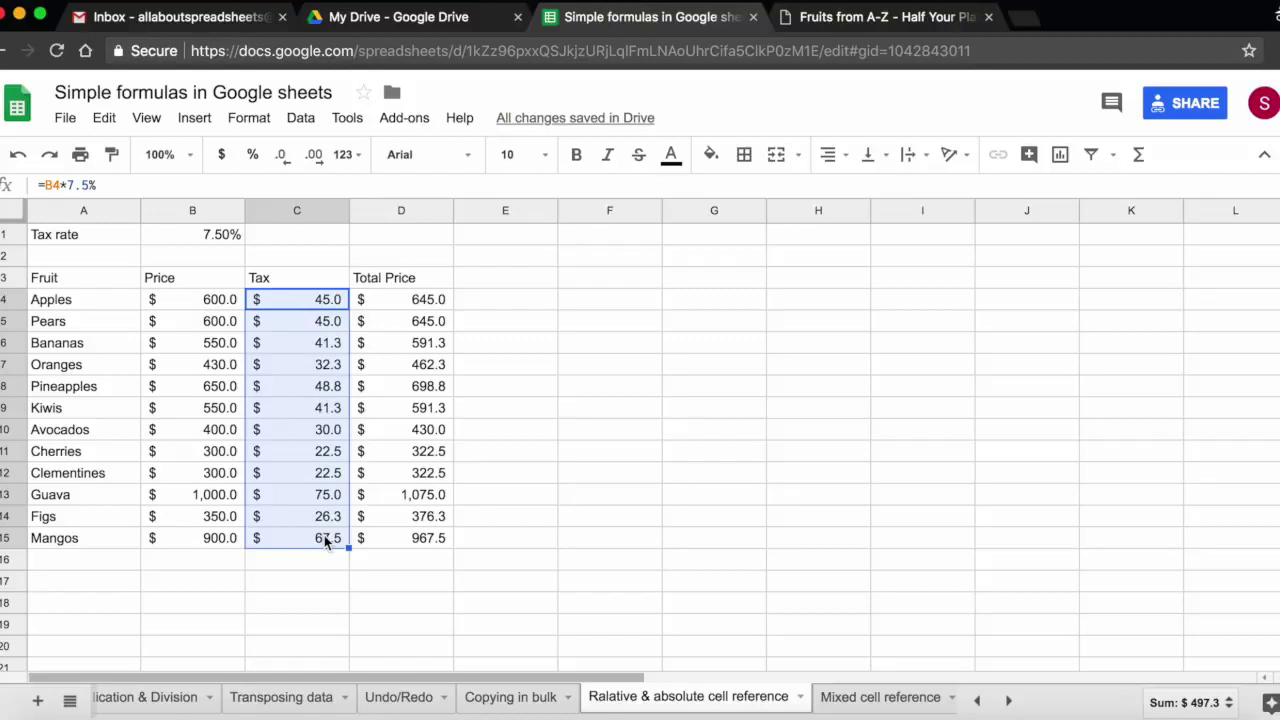
# Clear C4:C15, enter =B4*B1 in C4 and drag it down to C15.
pyautogui.press('Delete')
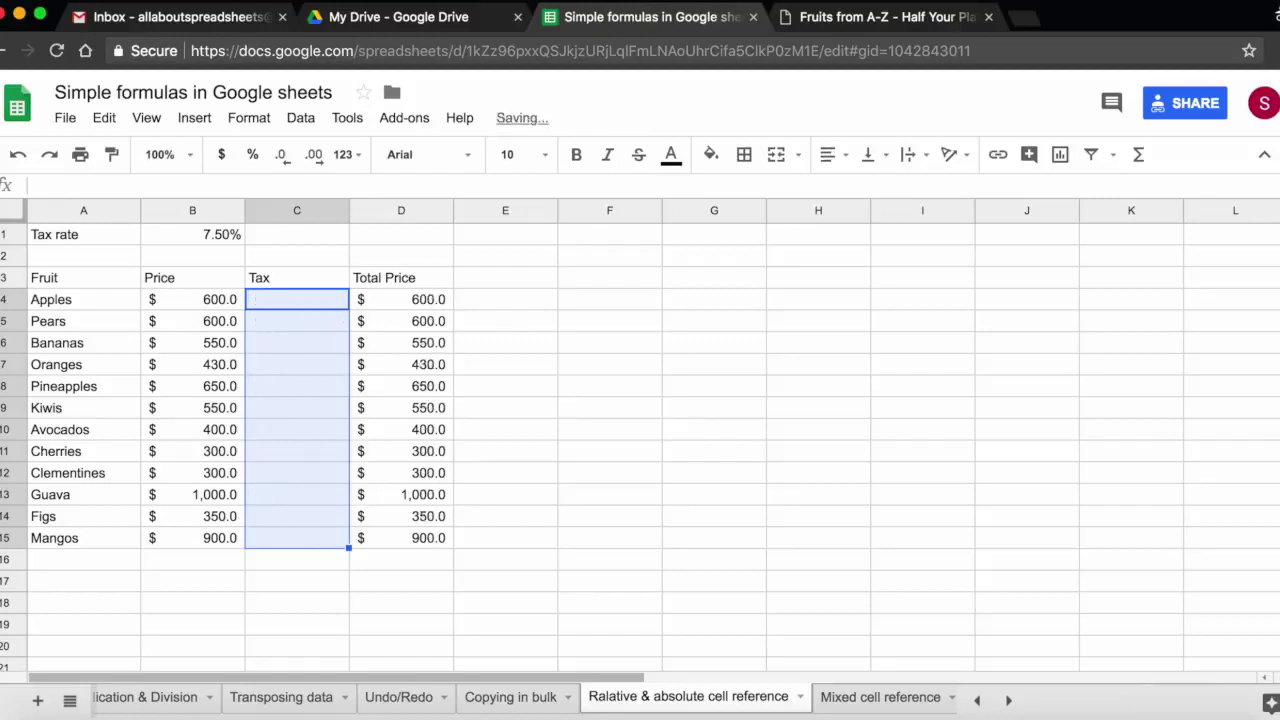
pyautogui.click(301, 300)
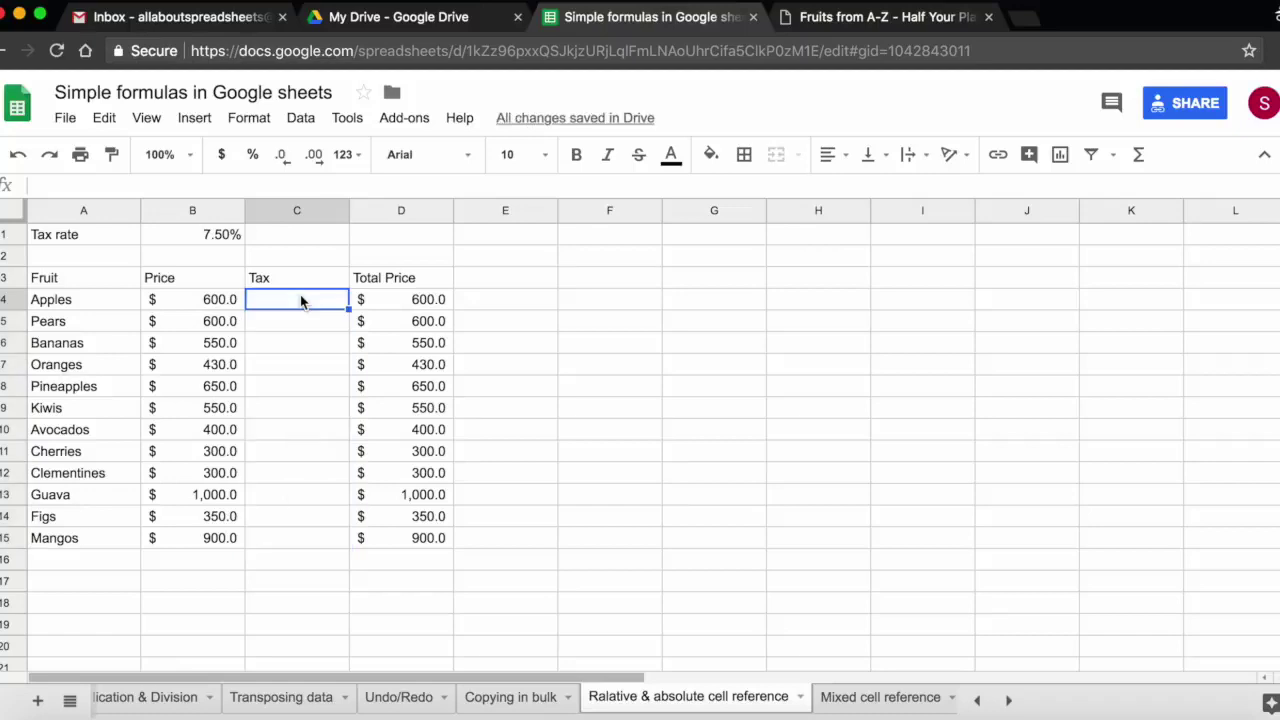
pyautogui.write('=')
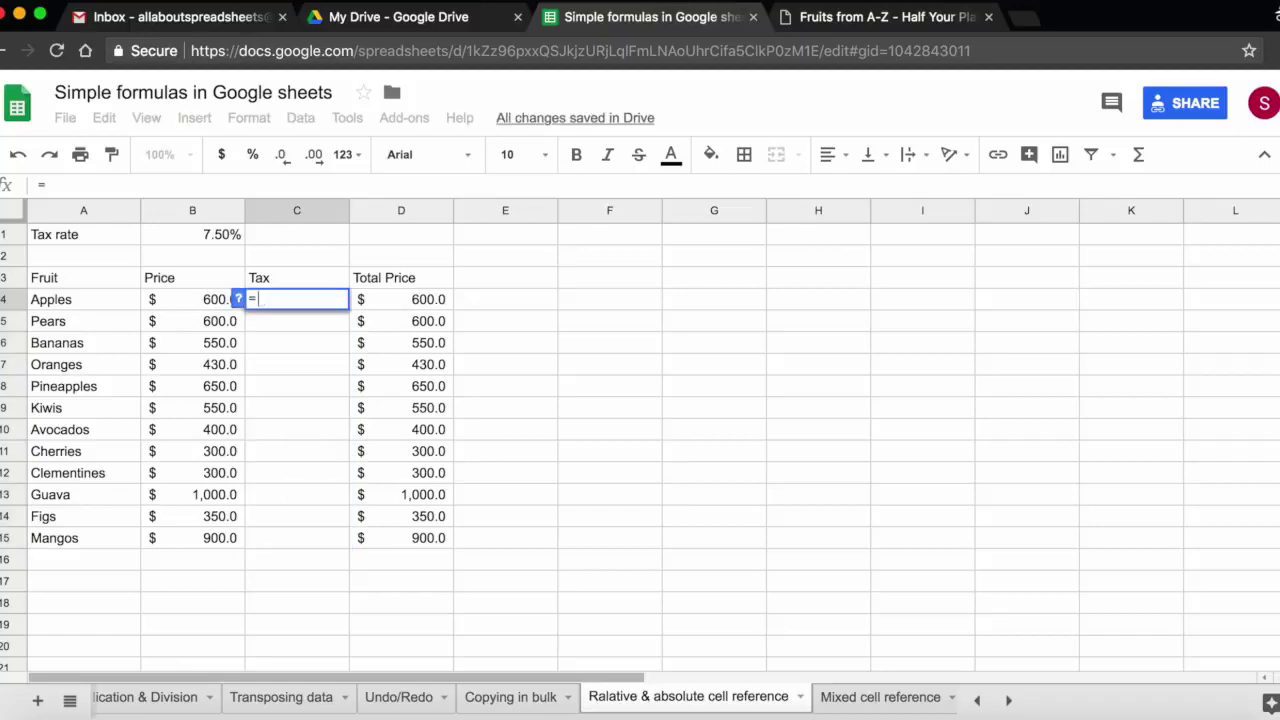
pyautogui.click(175, 301)
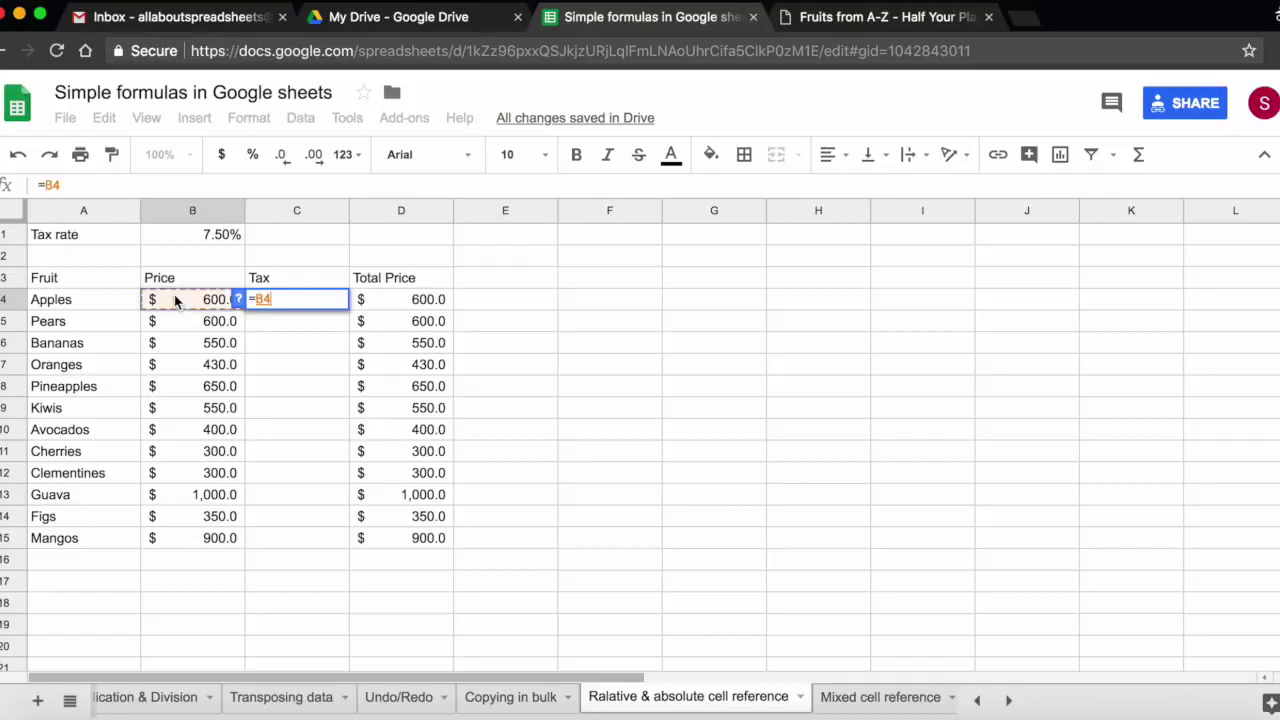
pyautogui.write('*')
pyautogui.click(203, 234)
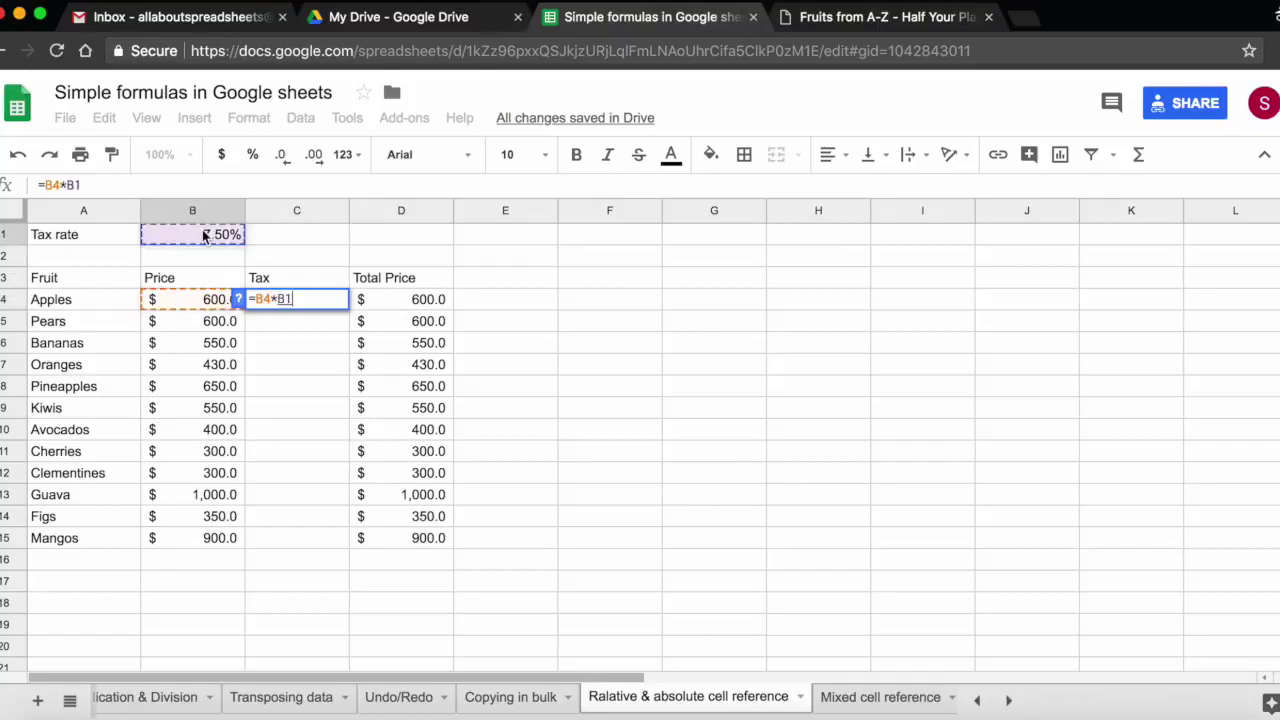
pyautogui.press('Return')
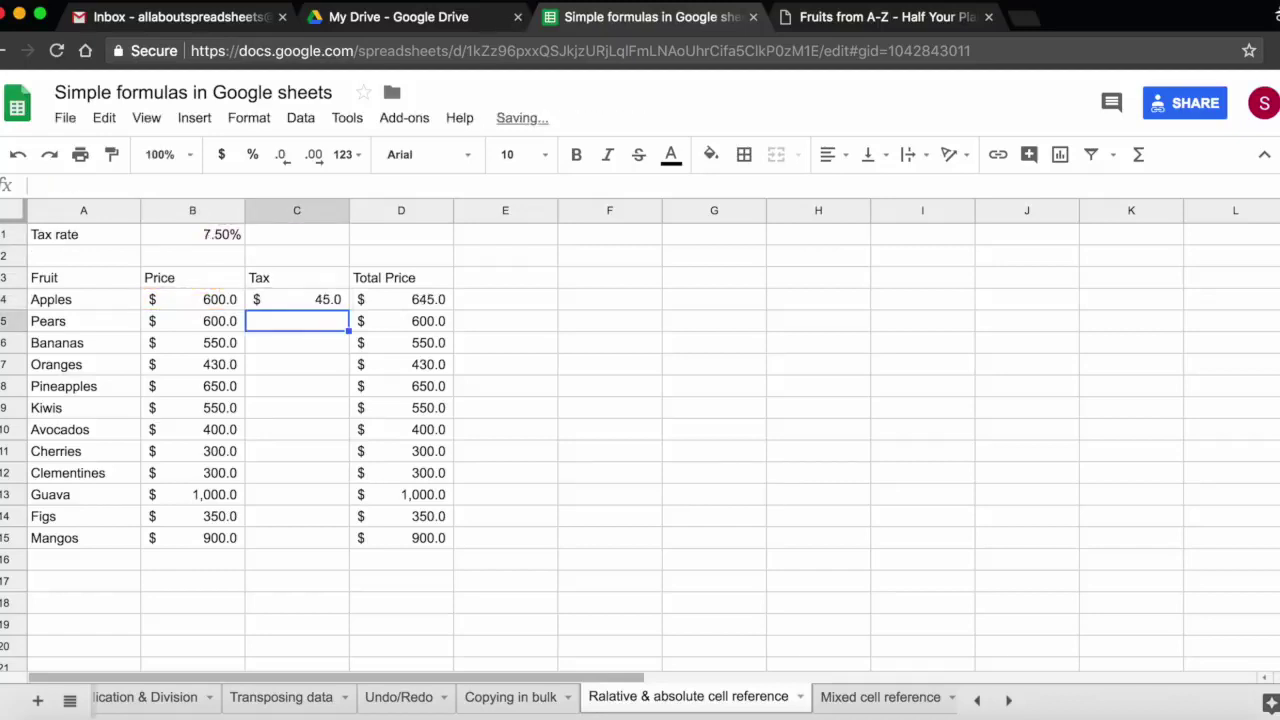
pyautogui.click(297, 301)
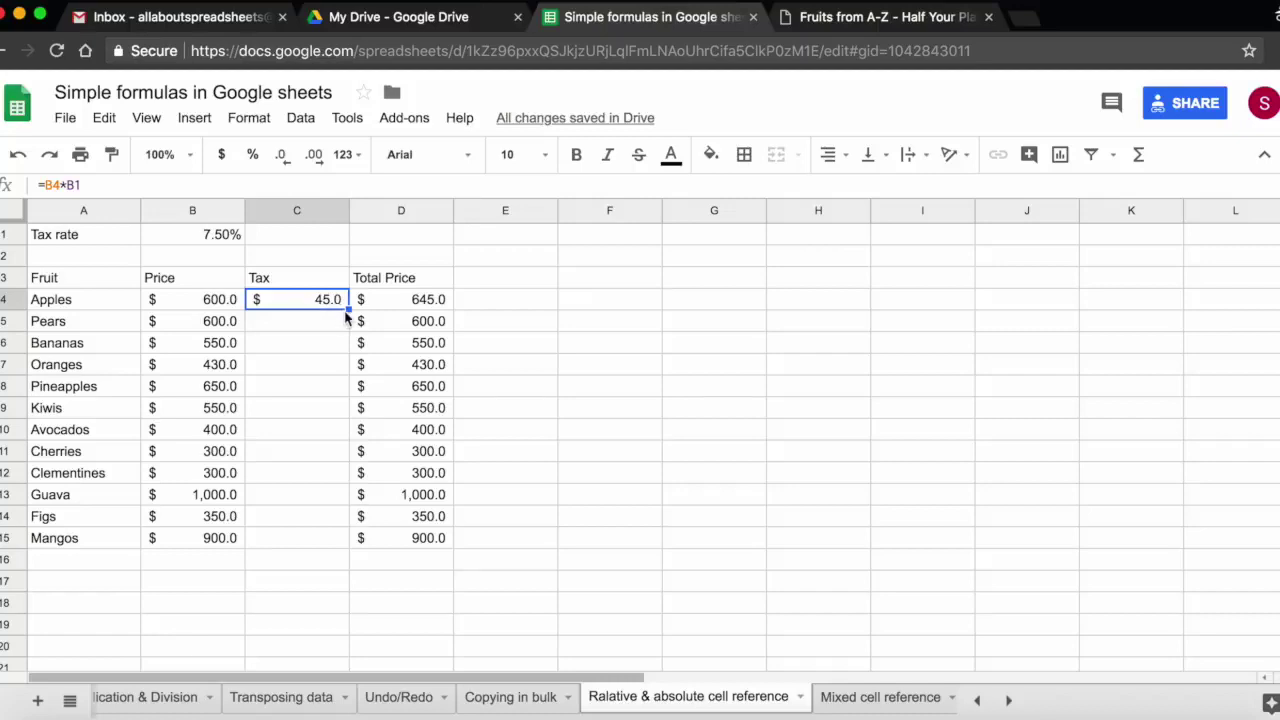
pyautogui.moveTo(347, 309); pyautogui.dragTo(332, 539)
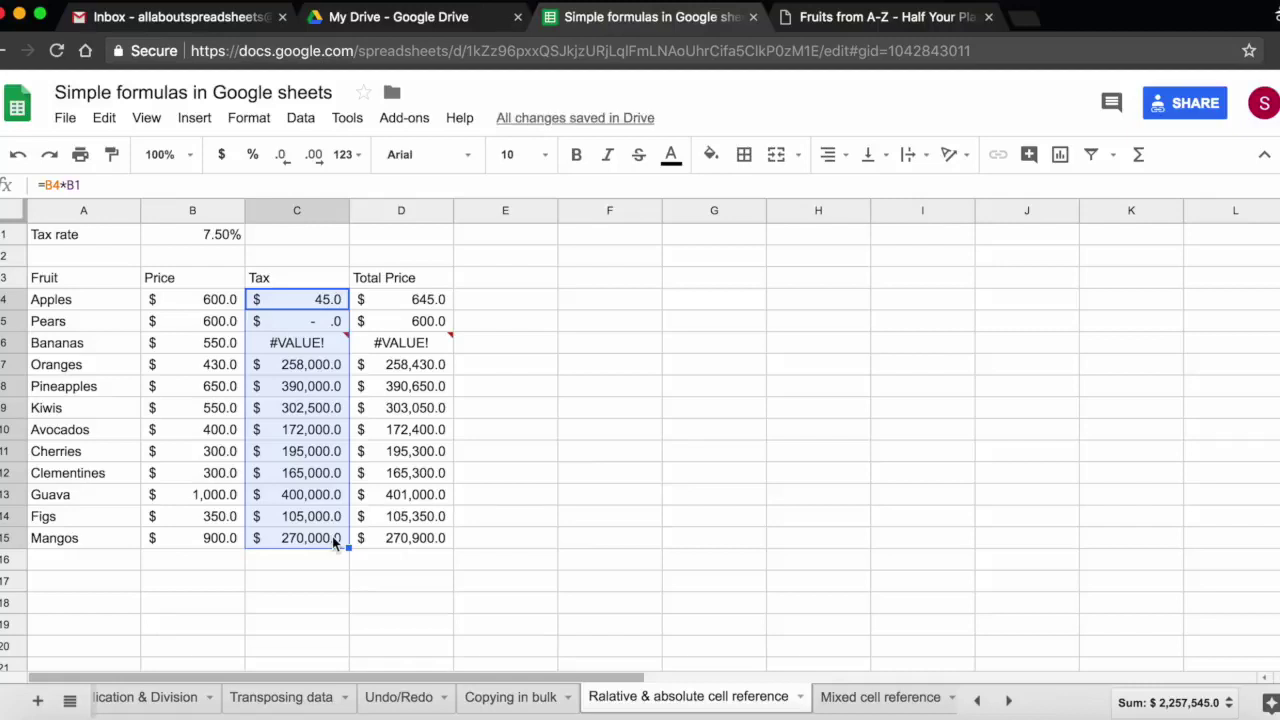
pyautogui.click(293, 326)
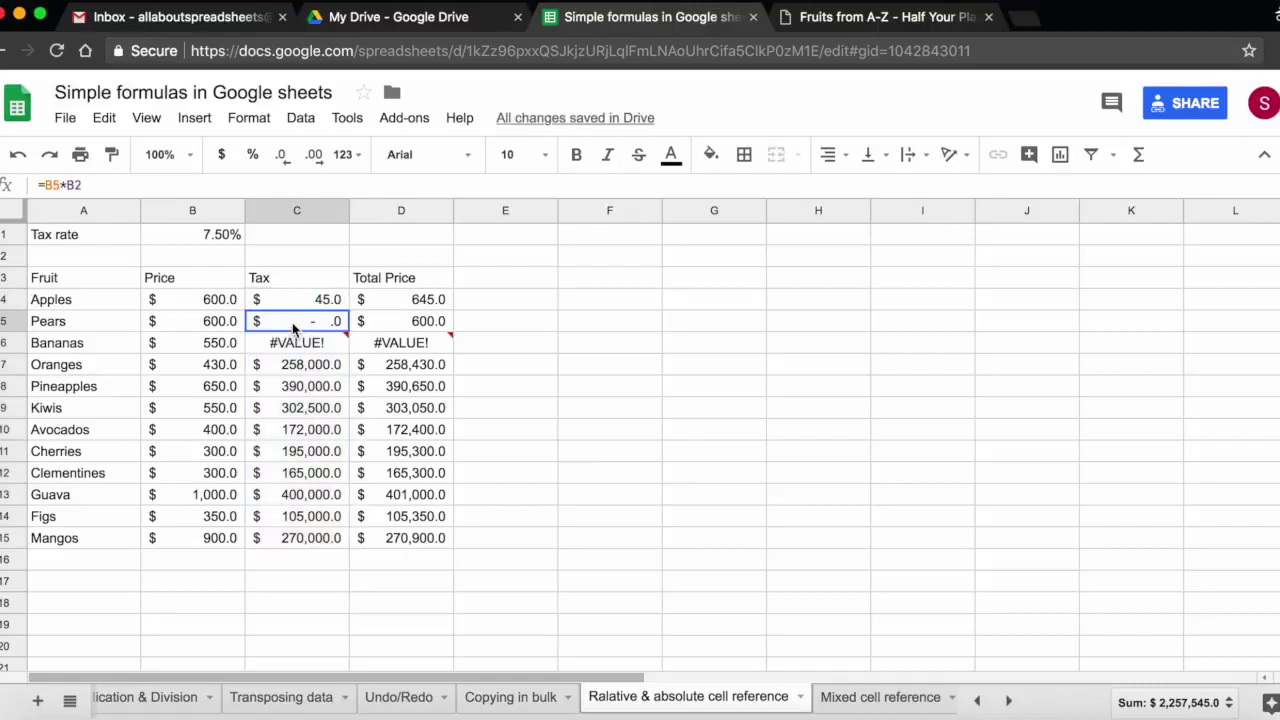
pyautogui.press('Up')
pyautogui.press('Down')
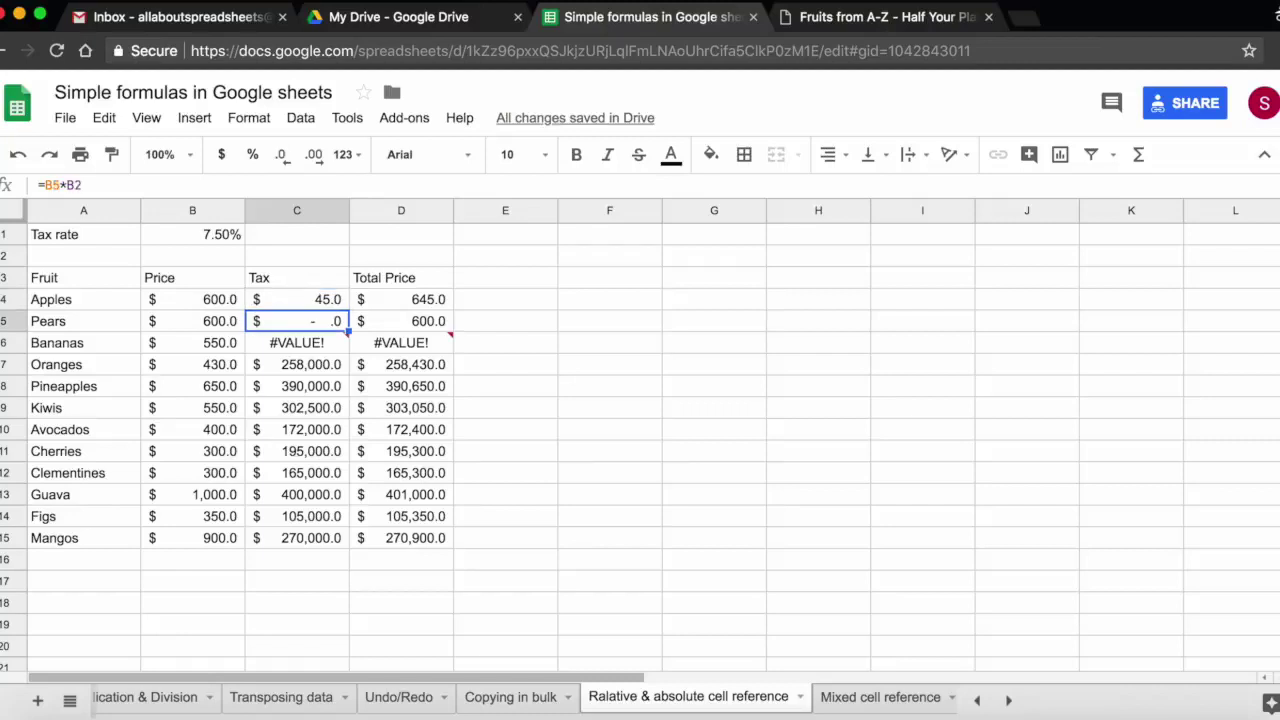
pyautogui.press('Up')
pyautogui.press('Down')
pyautogui.press('Down')
pyautogui.press('Down')
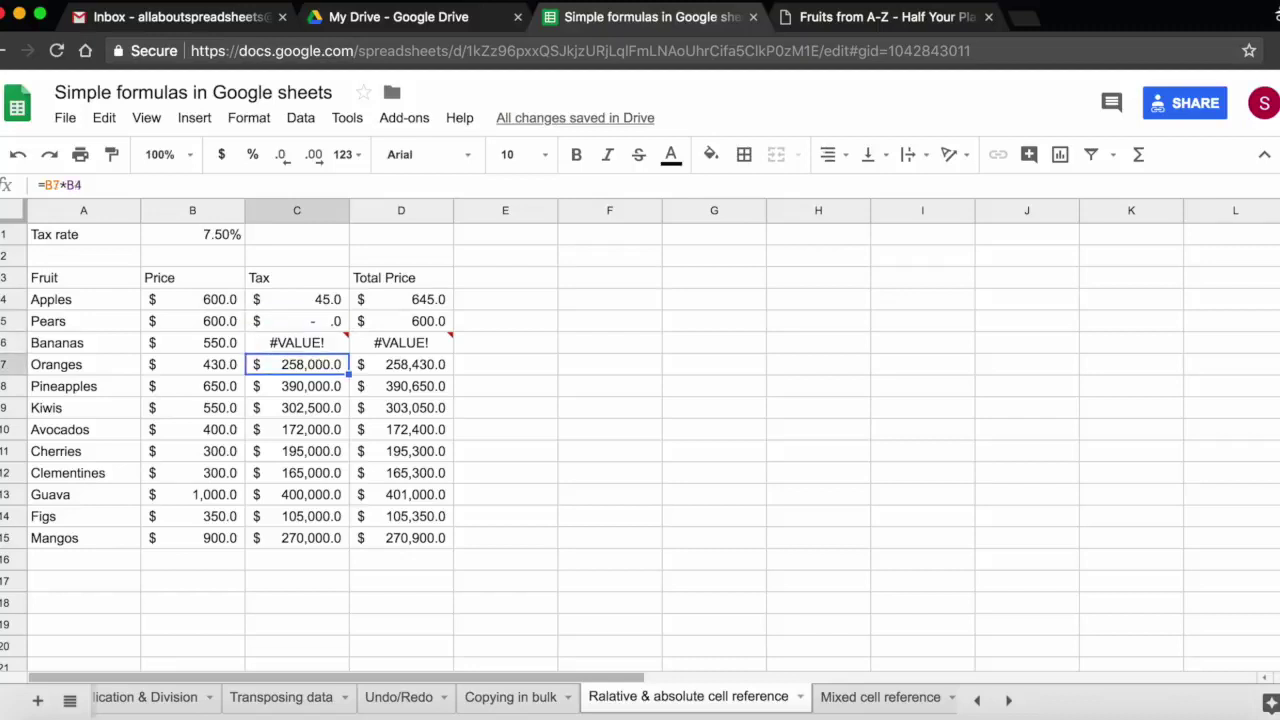
pyautogui.press('Down')
pyautogui.press('Down')
pyautogui.press('Down')
pyautogui.press('Down')
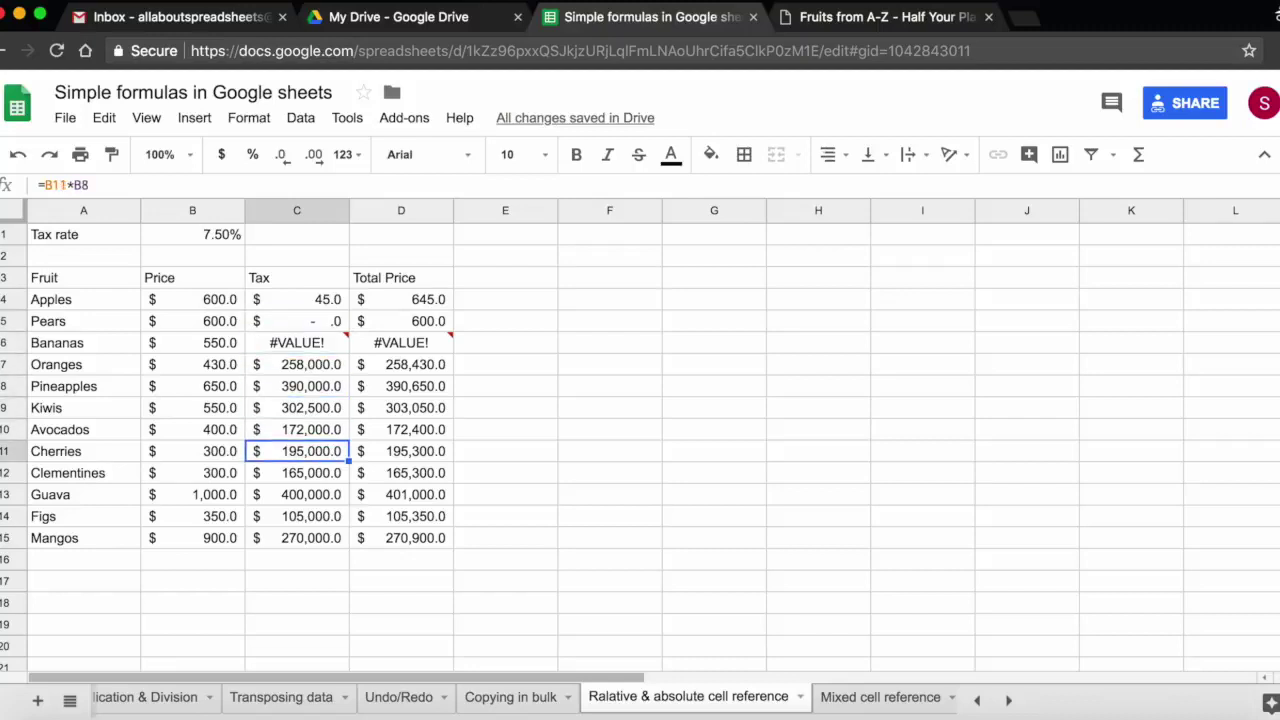
pyautogui.press('Up')
pyautogui.press('Up')
pyautogui.press('Up')
pyautogui.press('Up')
pyautogui.press('Up')
pyautogui.press('Up')
pyautogui.press('Up')
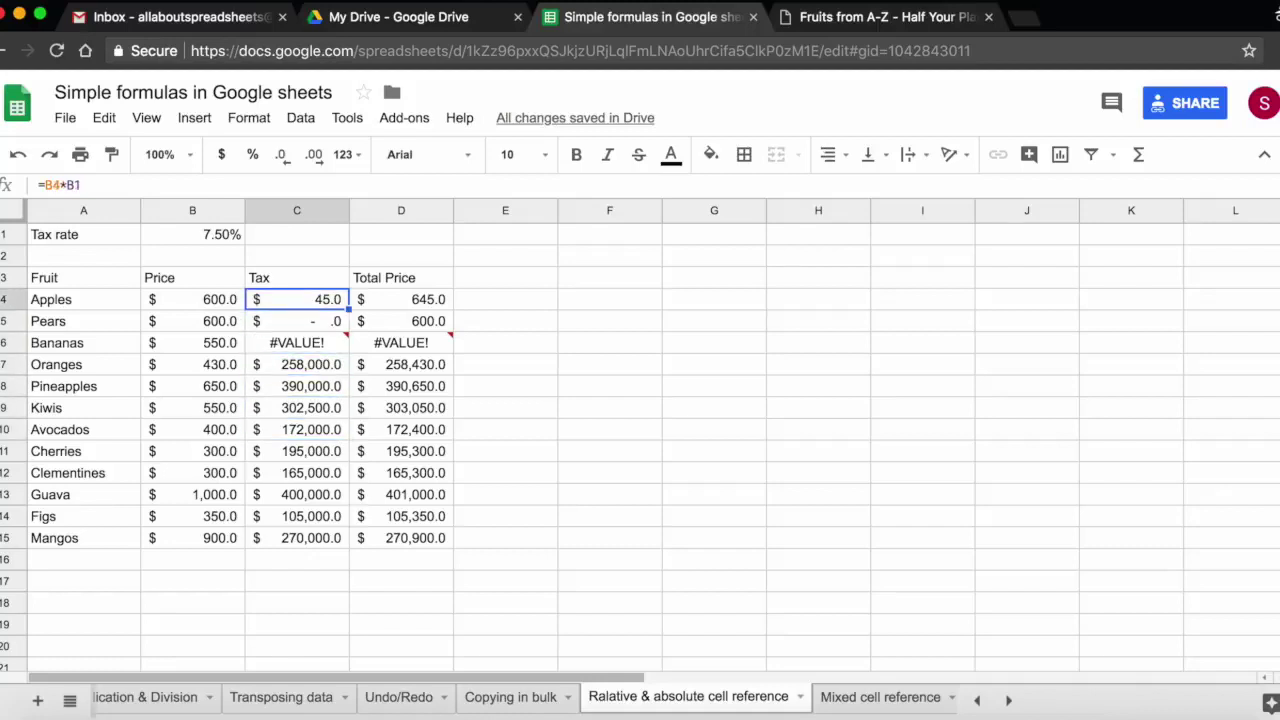
pyautogui.click(193, 240)
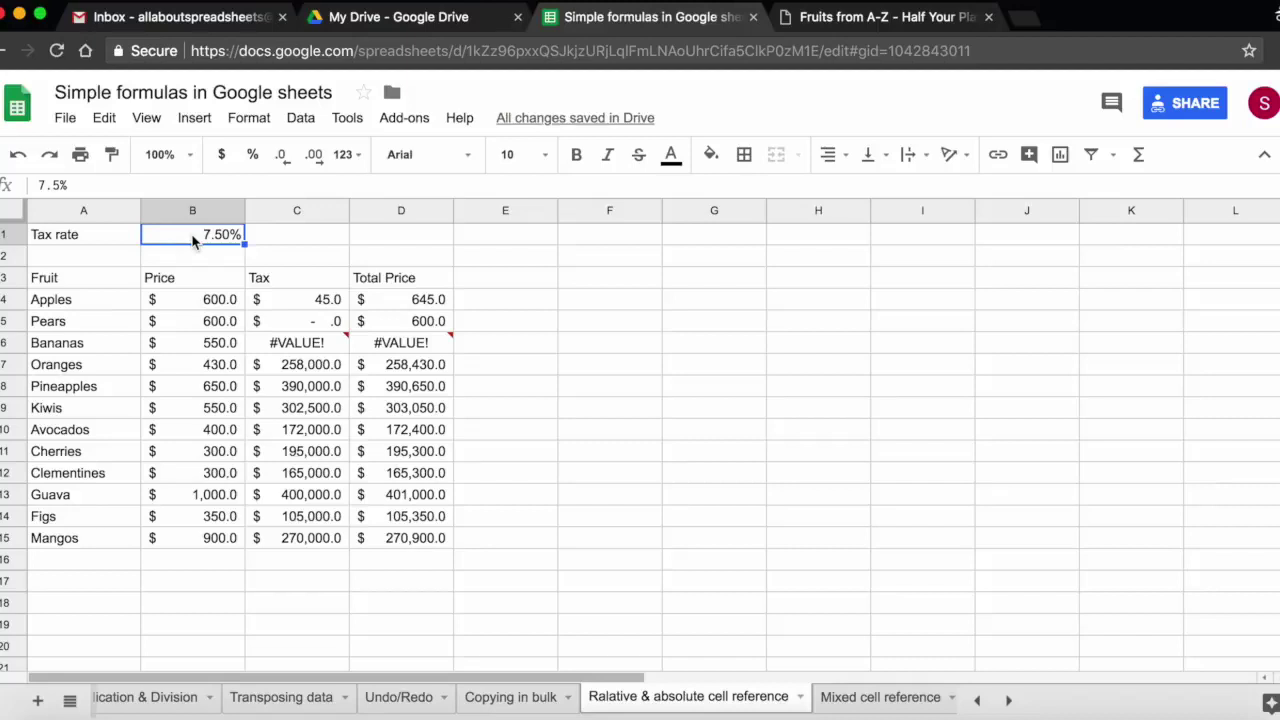
pyautogui.click(285, 300)
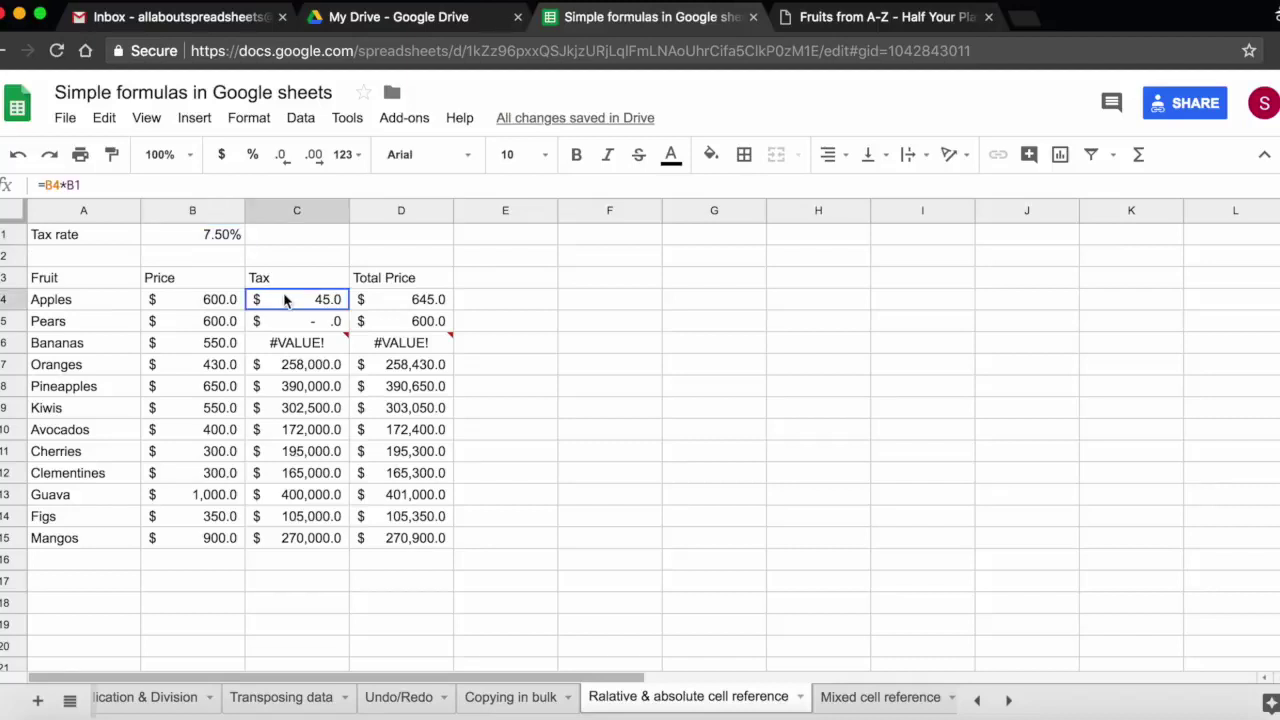
# Clear C5:C15 and change C4's formula to =B4*$B$1.
pyautogui.moveTo(302, 324); pyautogui.dragTo(302, 537)
pyautogui.press('Delete')
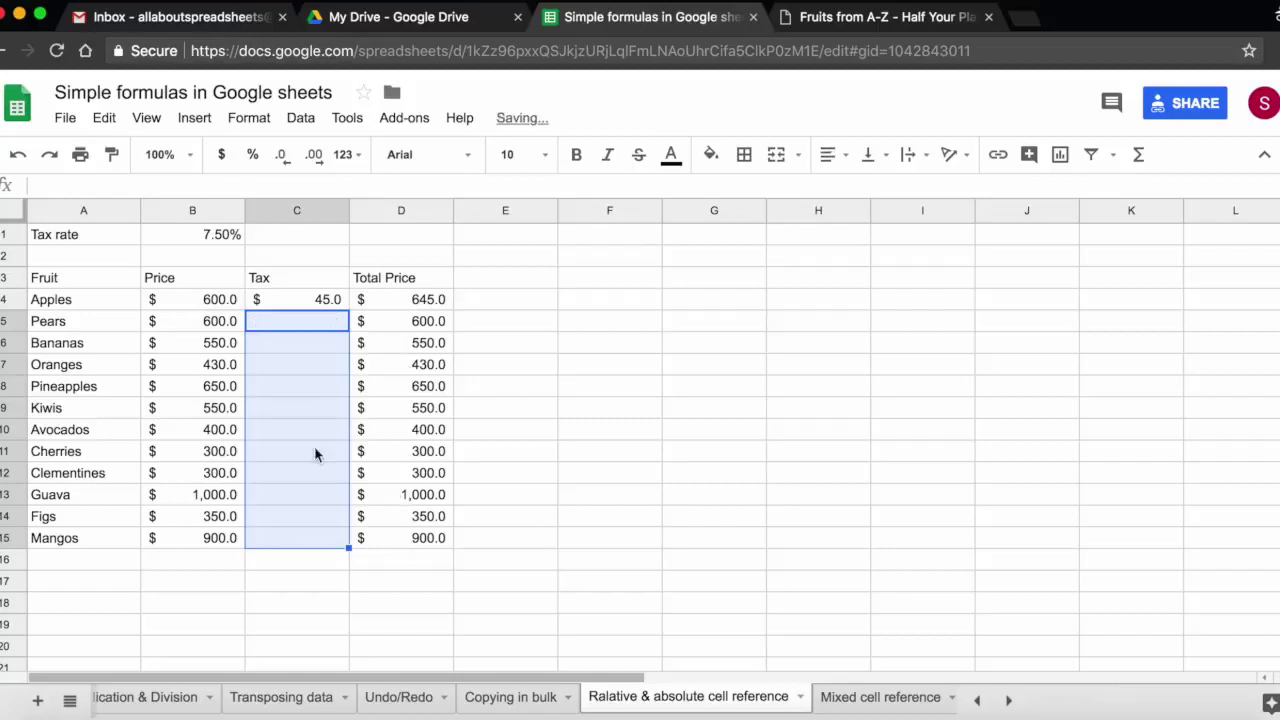
pyautogui.click(307, 300)
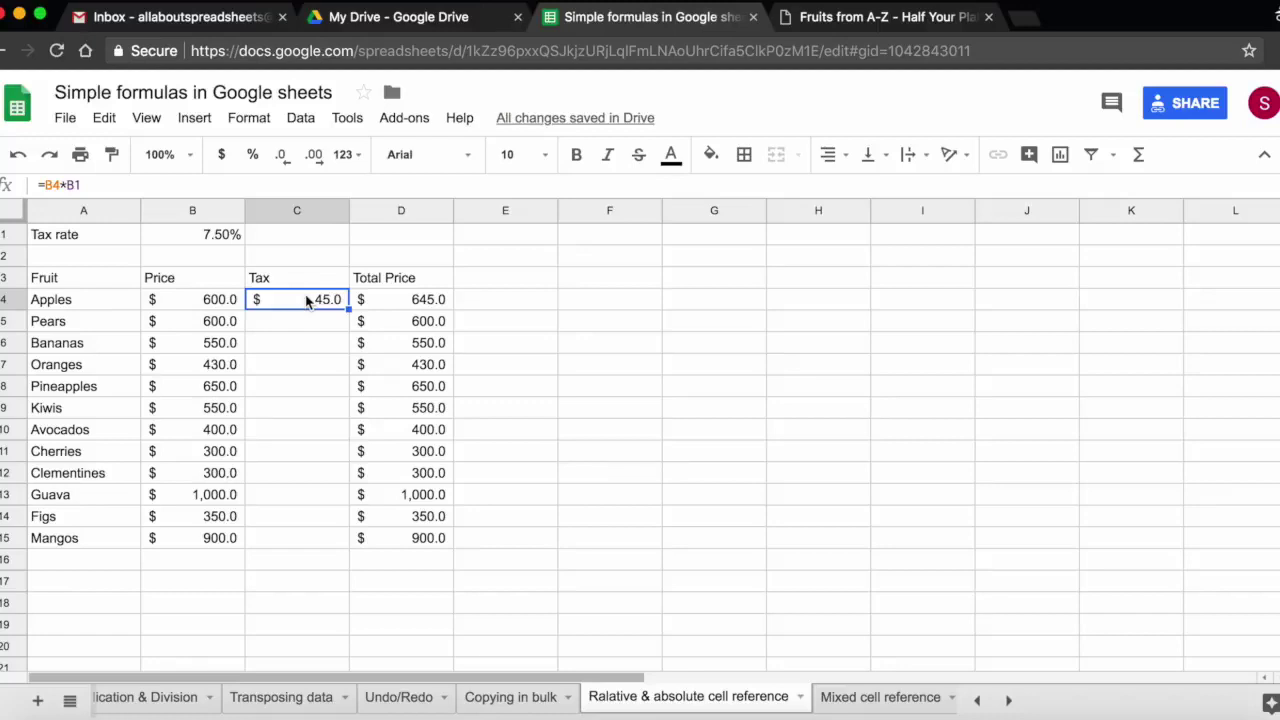
pyautogui.doubleClick(320, 298)
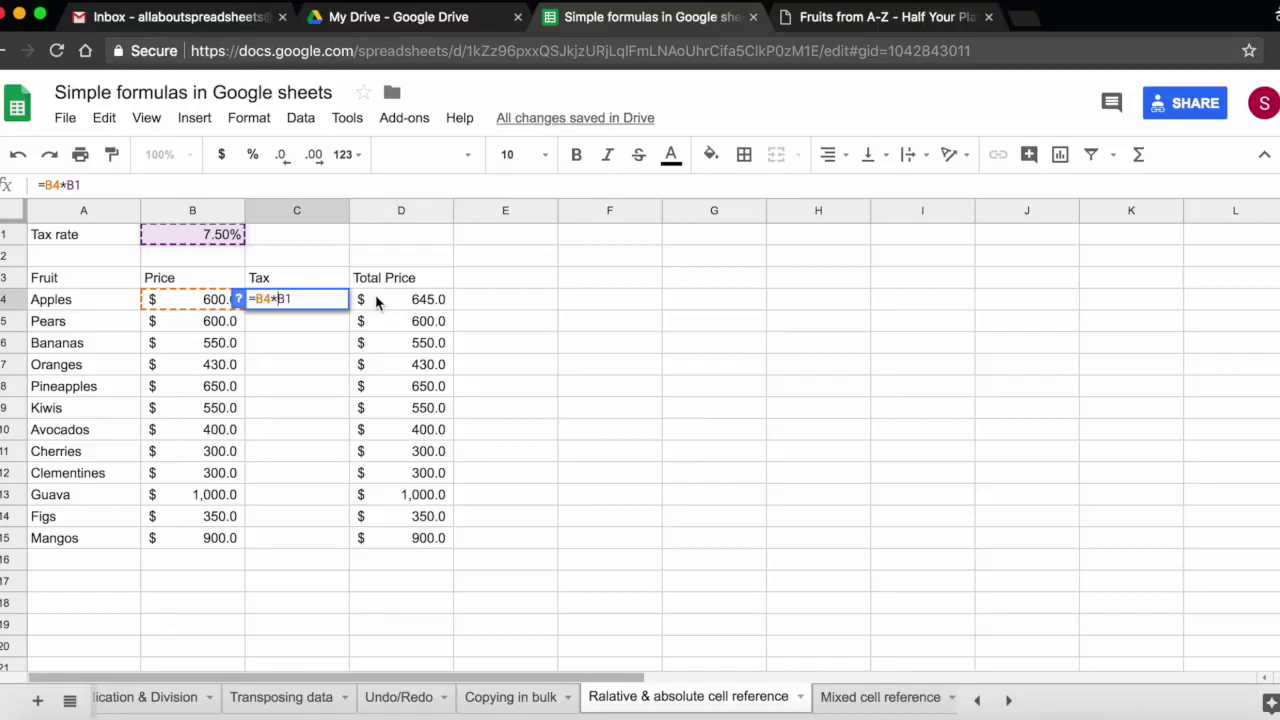
pyautogui.click(276, 299)
pyautogui.write('$B$')
pyautogui.press('Return')
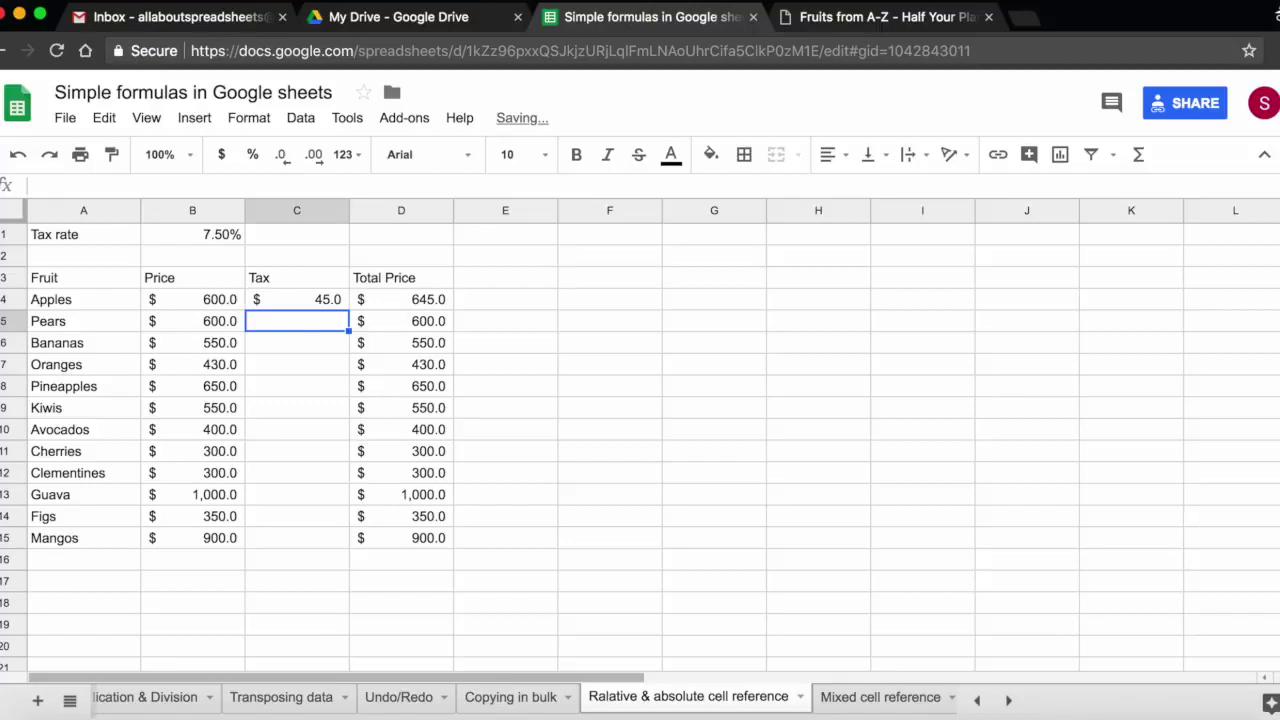
# Recheck C4's =B4*$B$1 formula and fill it down to Mangos.
pyautogui.click(320, 303)
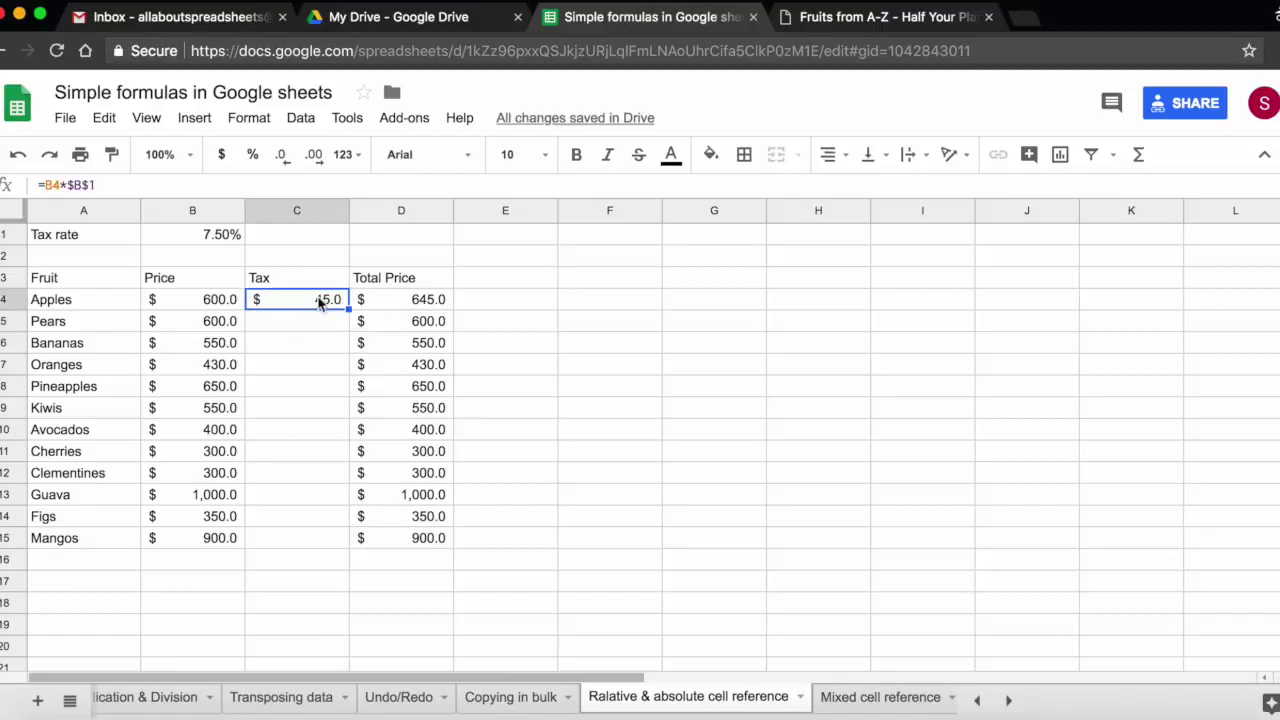
pyautogui.doubleClick(320, 303)
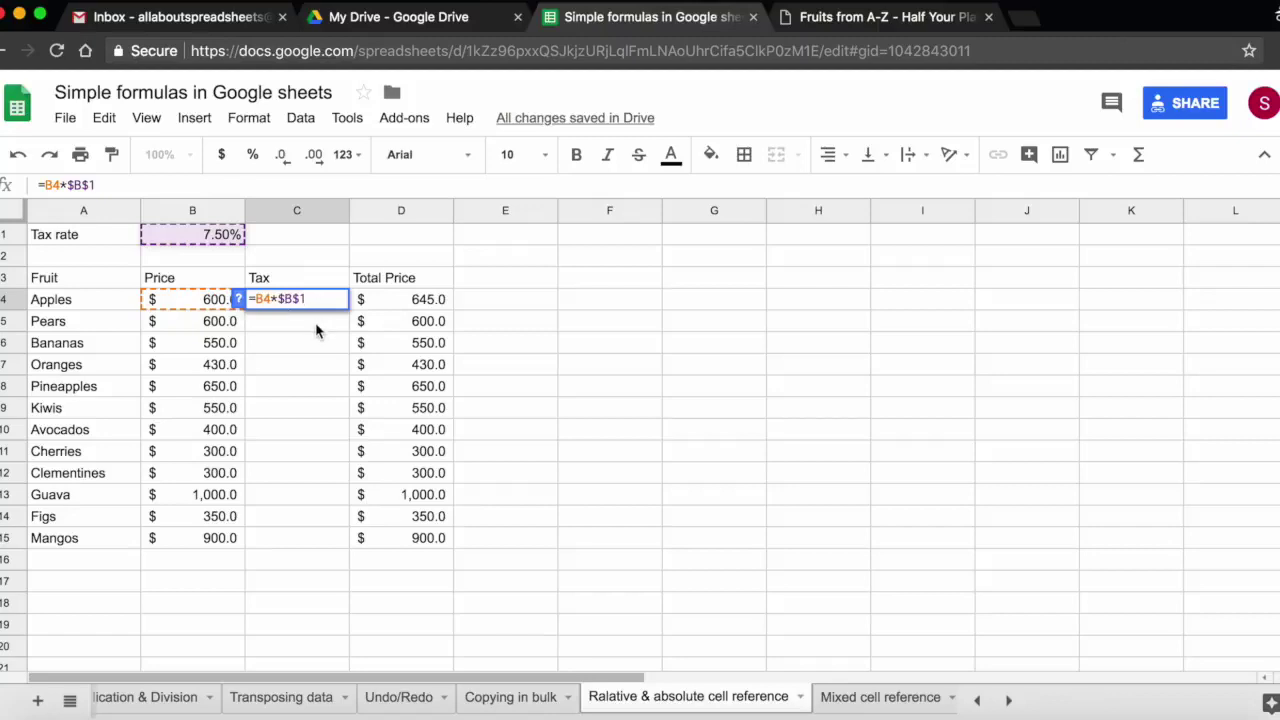
pyautogui.press('Return')
pyautogui.click(328, 298)
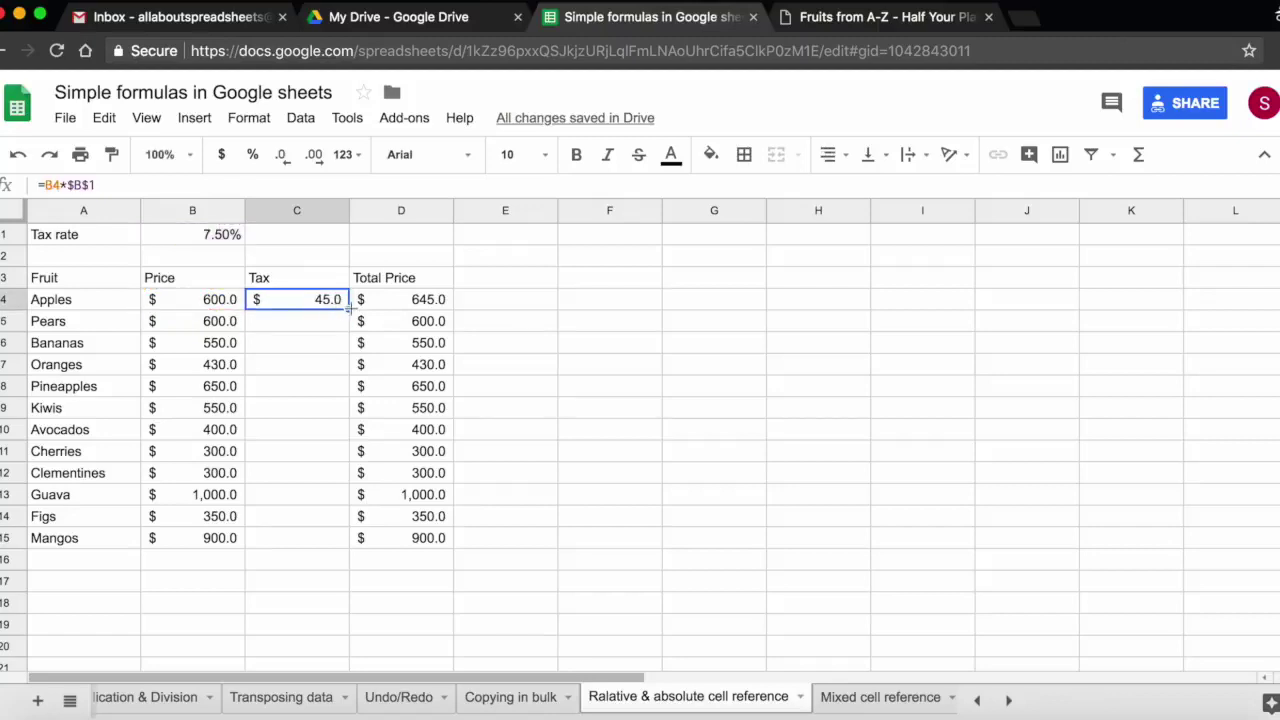
pyautogui.doubleClick(348, 310)
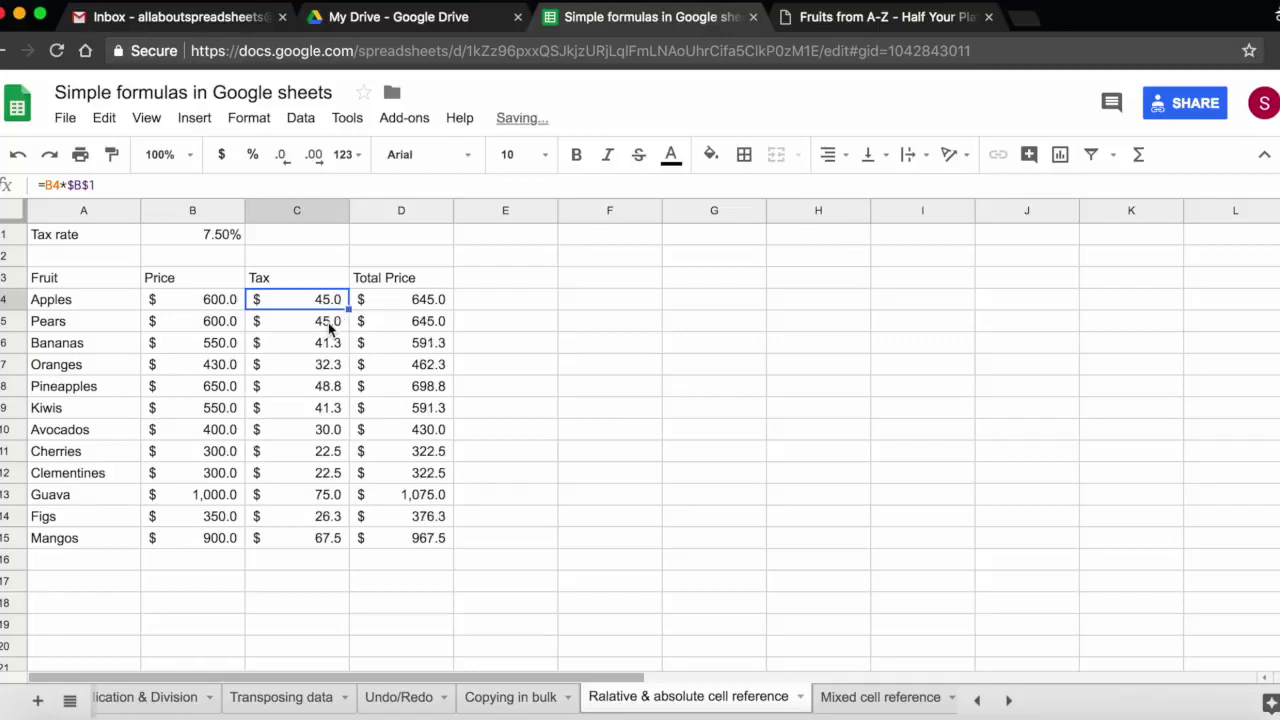
# Inspect the filled tax formulas for Pears, Oranges and Avocados, then select C5:C15.
pyautogui.click(330, 322)
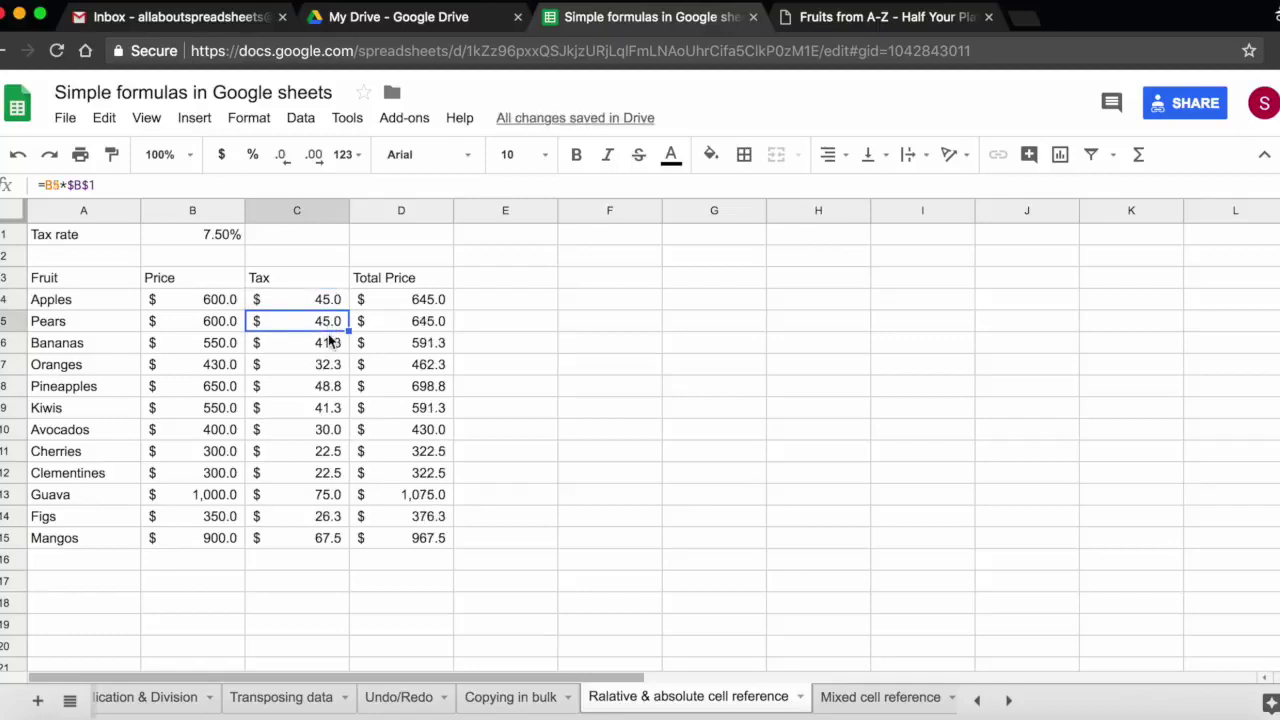
pyautogui.click(328, 342)
pyautogui.click(328, 364)
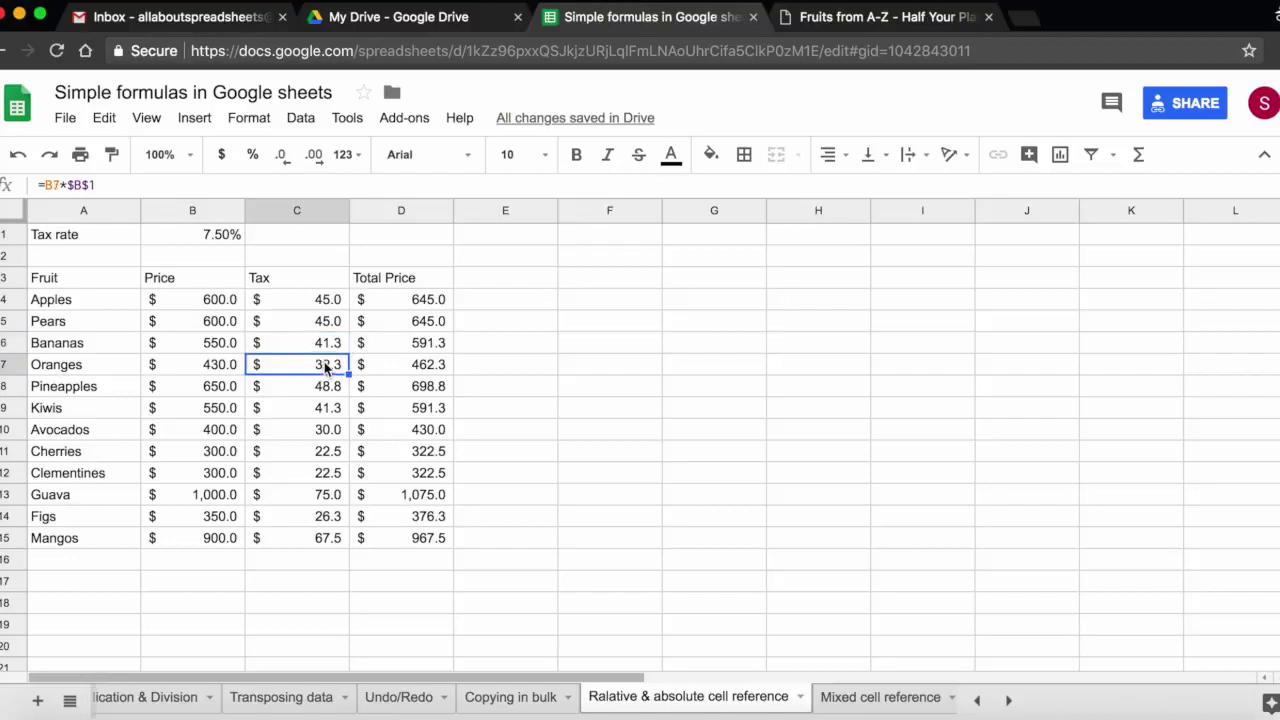
pyautogui.doubleClick(324, 364)
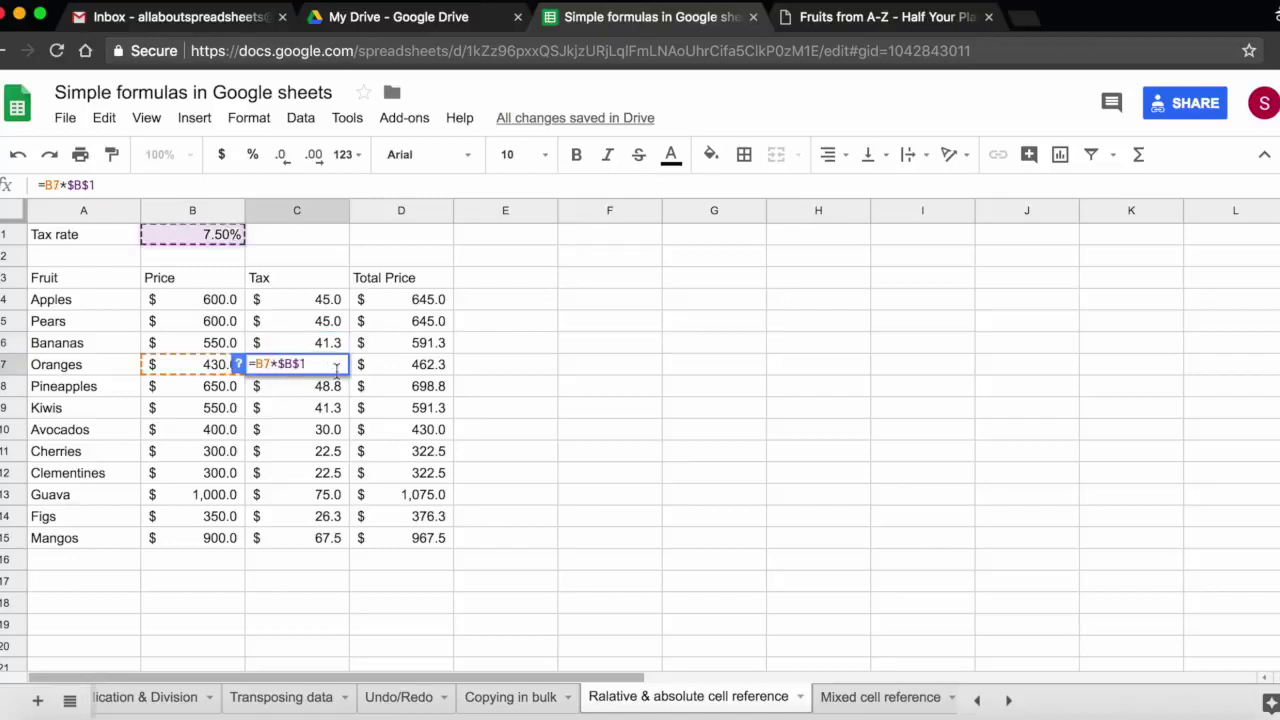
pyautogui.press('Escape')
pyautogui.click(327, 430)
pyautogui.doubleClick(327, 430)
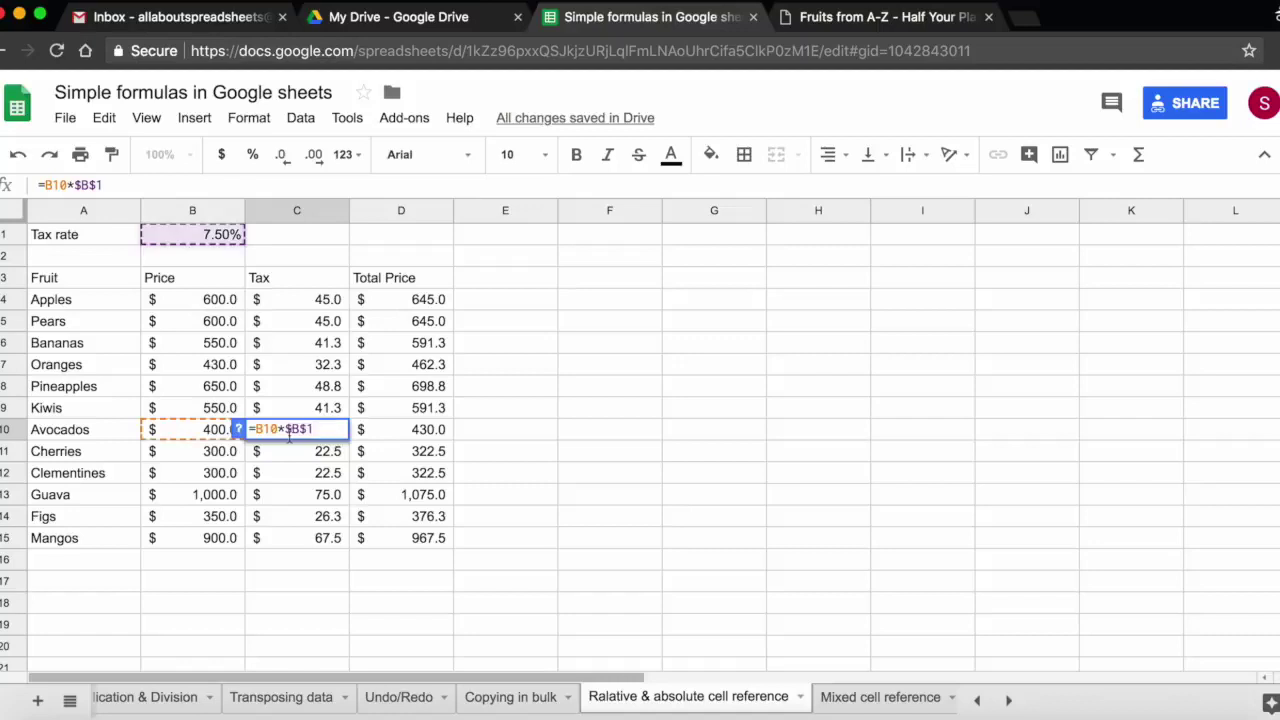
pyautogui.press('Escape')
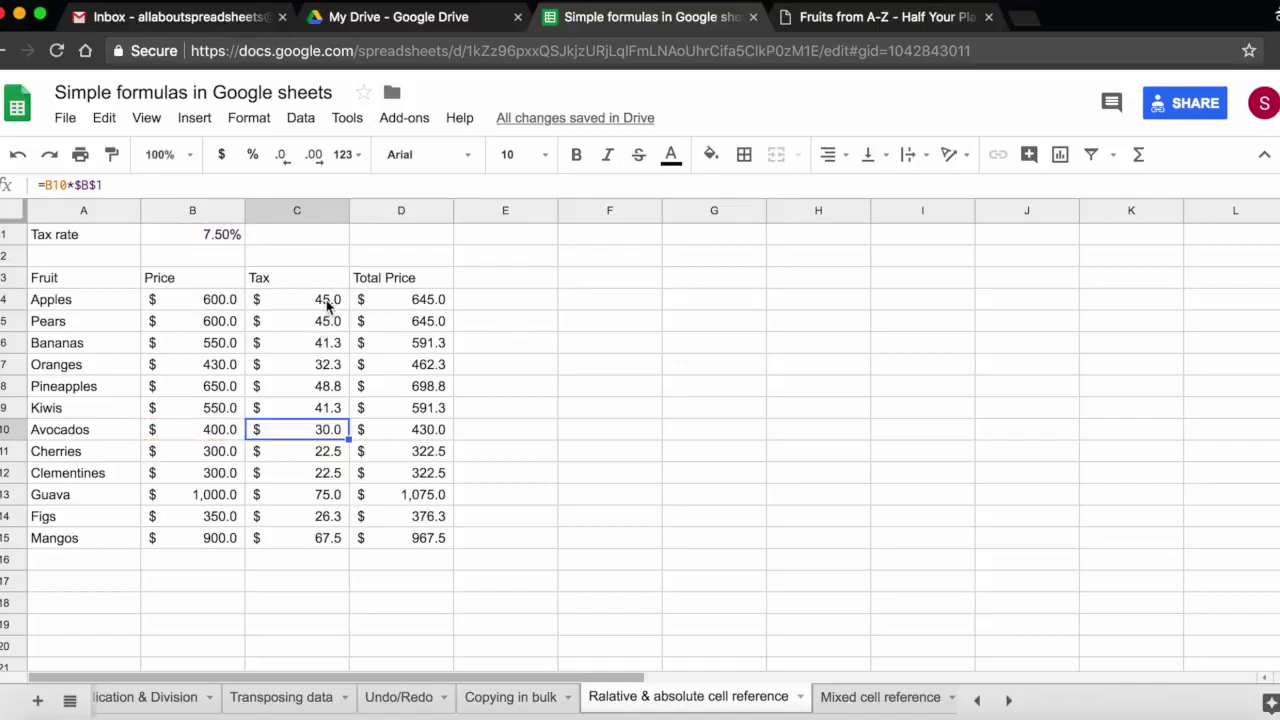
pyautogui.moveTo(327, 321); pyautogui.dragTo(330, 540)
# Clear the Tax cells below Apples and make C4's B1 reference relative again.
pyautogui.press('Delete')
pyautogui.doubleClick(305, 299)
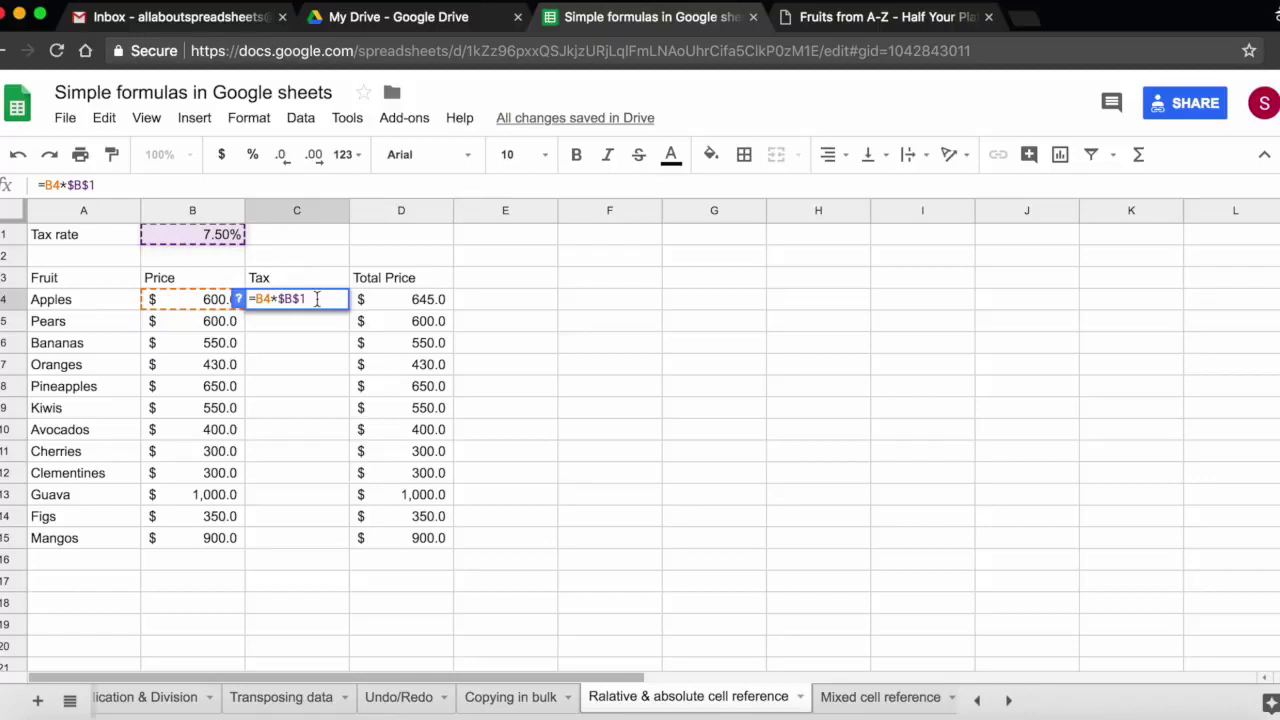
pyautogui.click(285, 299)
pyautogui.press('BackSpace')
pyautogui.press('Delete')
# Cycle the B1 reference with F4 and commit C4 as =B4*$B$1, giving $45.0.
pyautogui.press('F4')
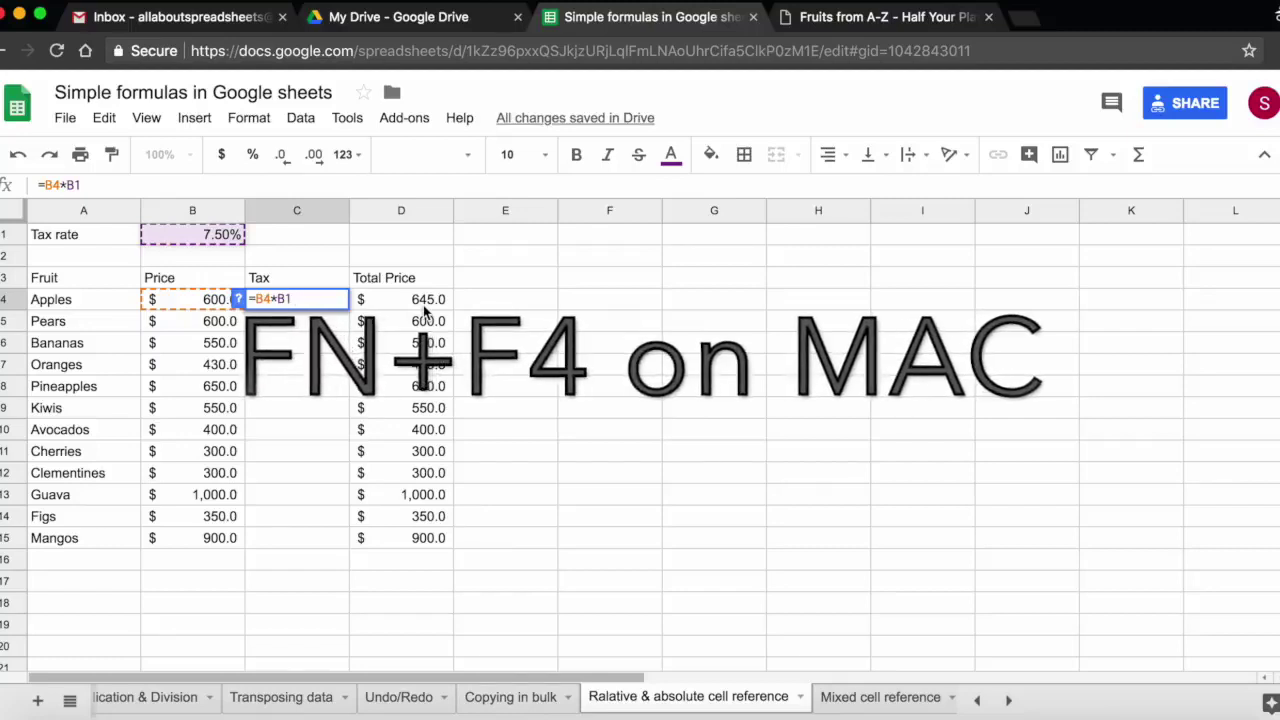
pyautogui.press('F4')
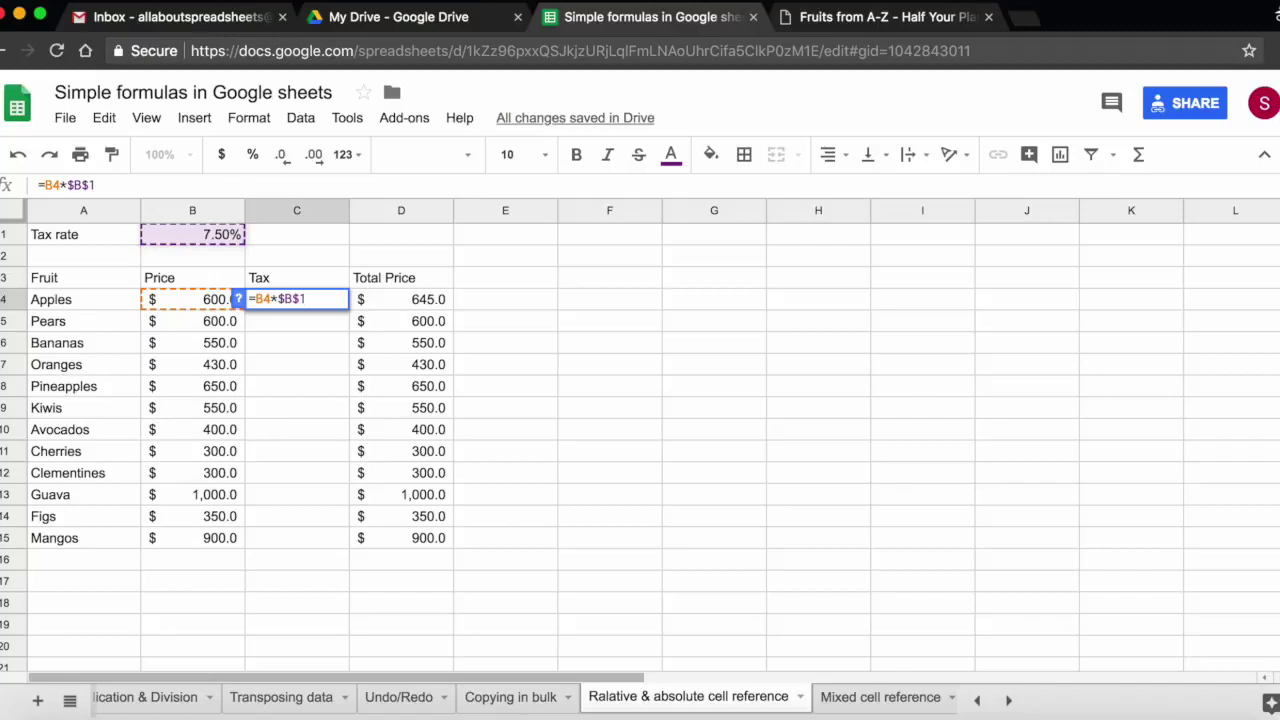
pyautogui.press('F4')
pyautogui.press('F4')
pyautogui.press('F4')
pyautogui.press('F4')
pyautogui.press('F4')
pyautogui.press('F4')
pyautogui.press('F4')
pyautogui.press('F4')
pyautogui.press('Return')
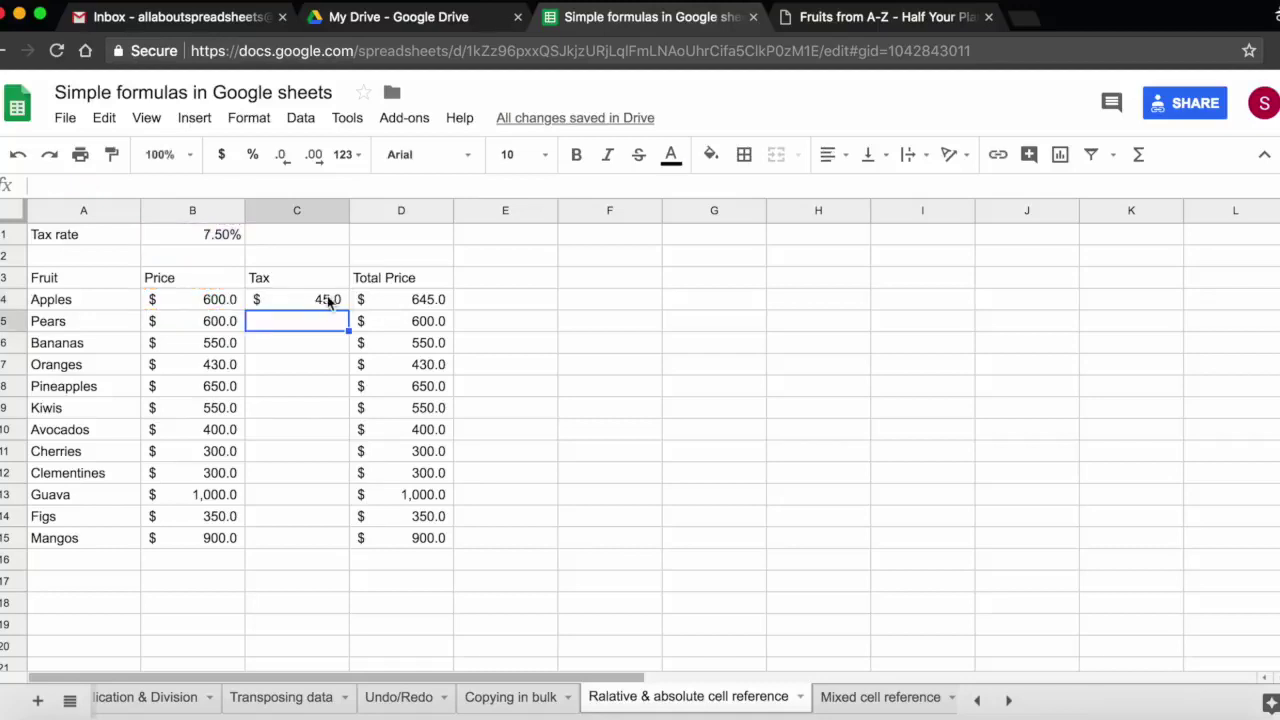
pyautogui.click(323, 302)
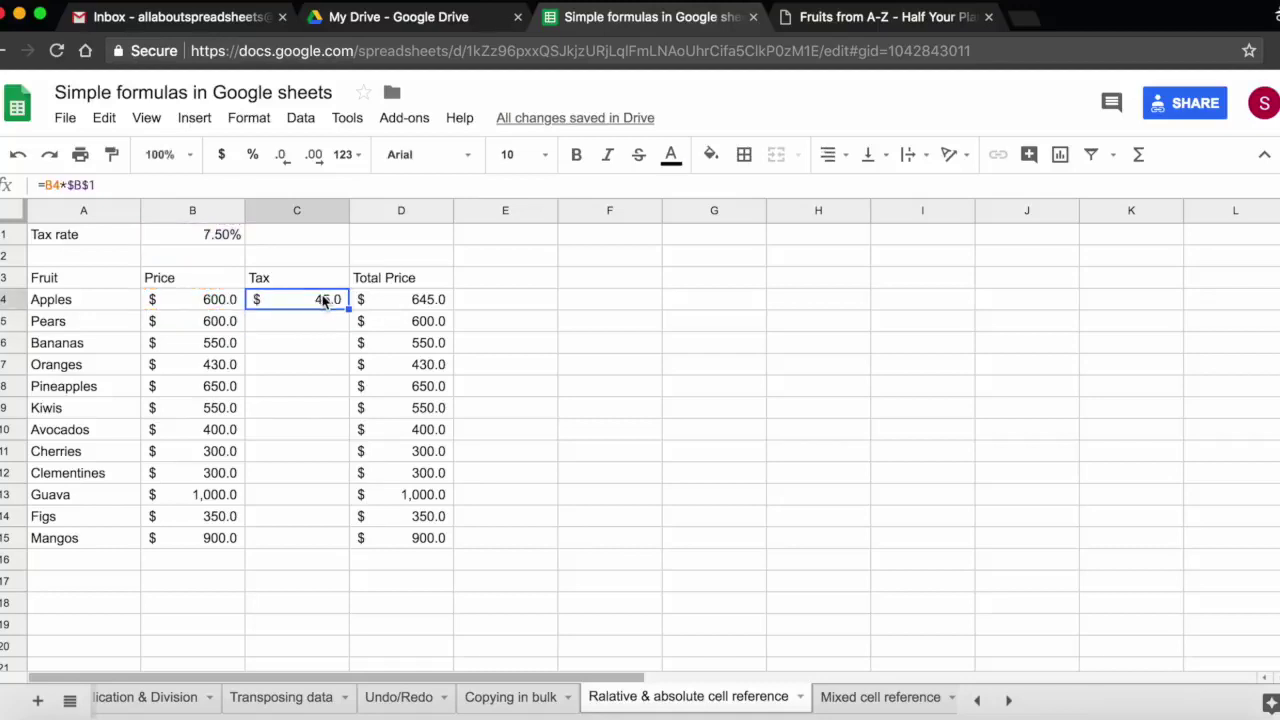